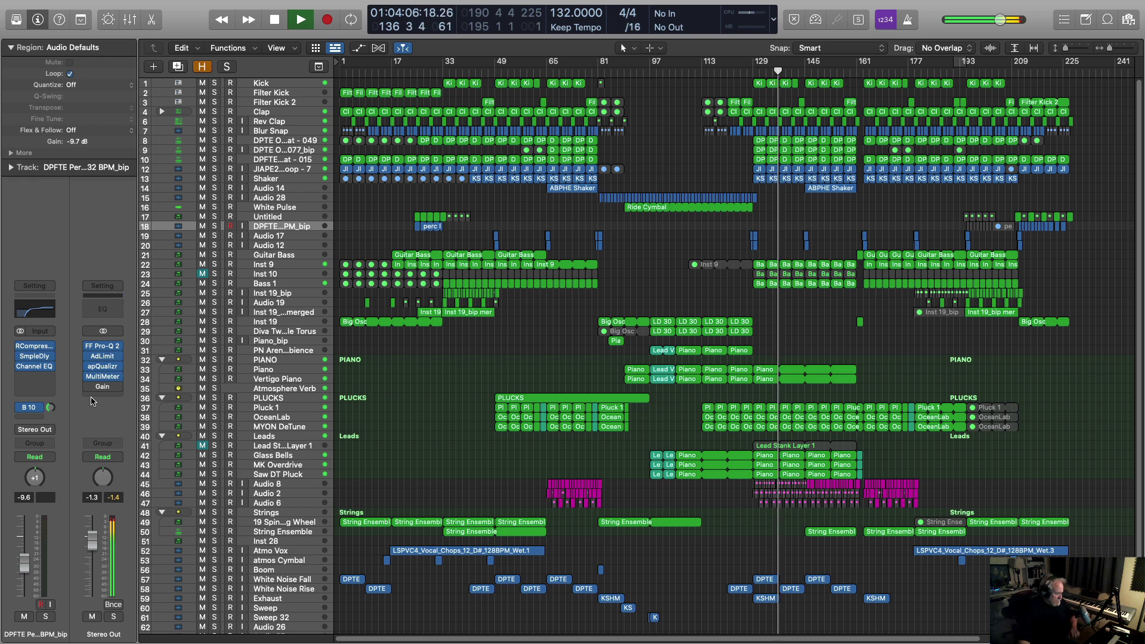
Lower the Stereo Out fader to -3.8 dB and toggle its Gain plug-in to compare the mix with and without it.
{"action": "mouse_move", "coordinate": [90, 391]}
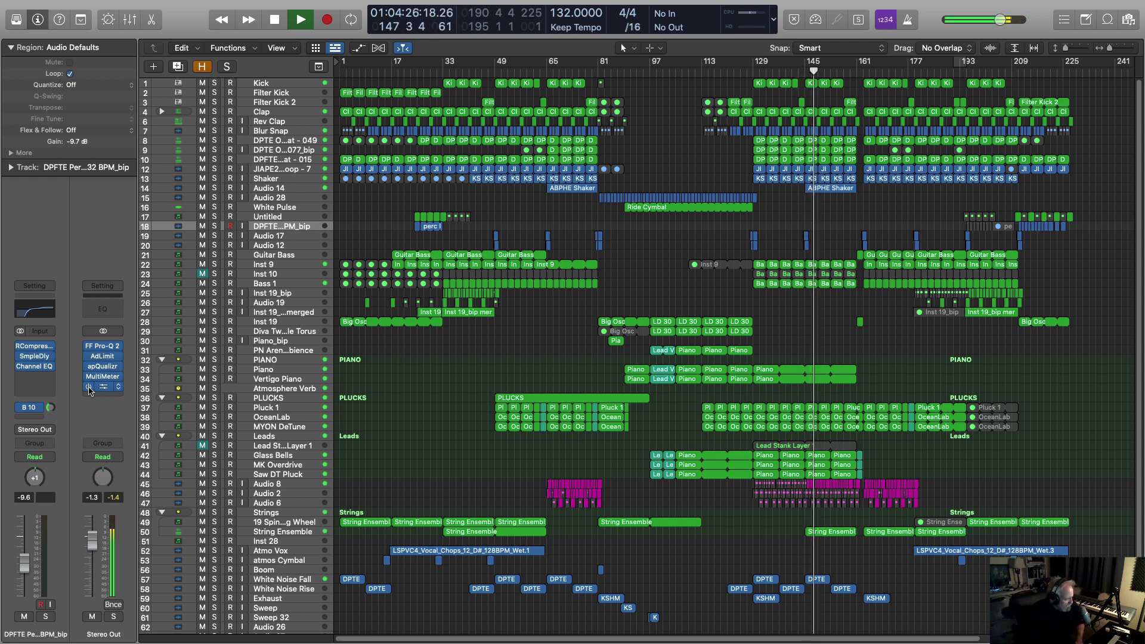
{"action": "left_click_drag", "start_coordinate": [93, 551], "coordinate": [94, 560]}
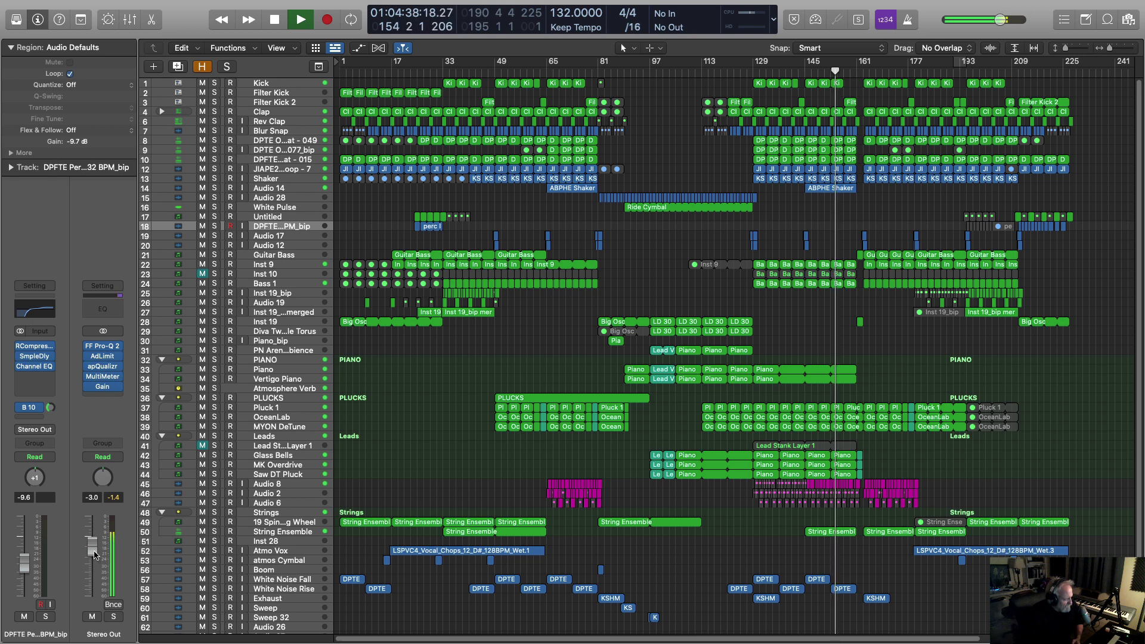
{"action": "left_click_drag", "start_coordinate": [95, 554], "coordinate": [95, 562]}
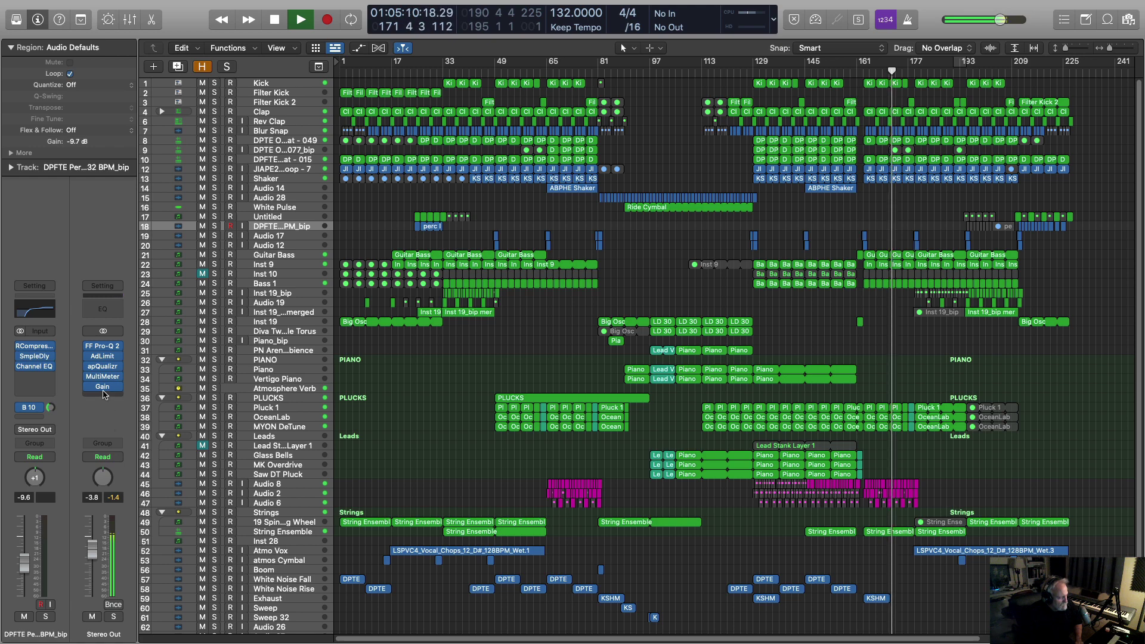
{"action": "left_click", "coordinate": [90, 387]}
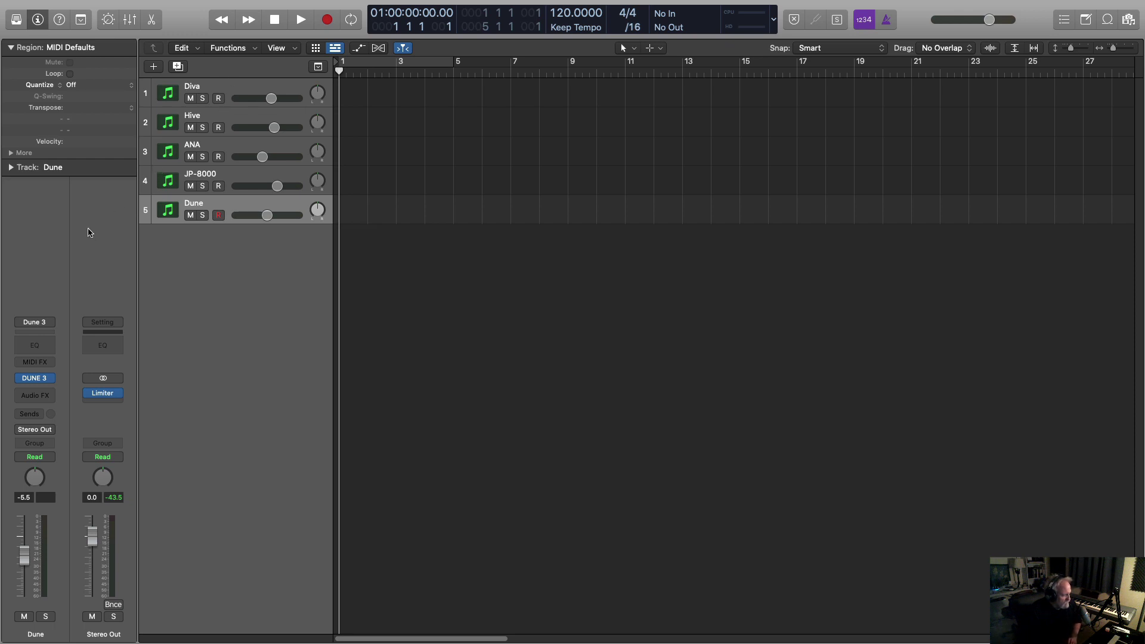
Look through the SuperSaws channel strip settings available for the Dune track without changing the loaded one.
{"action": "left_click", "coordinate": [35, 322]}
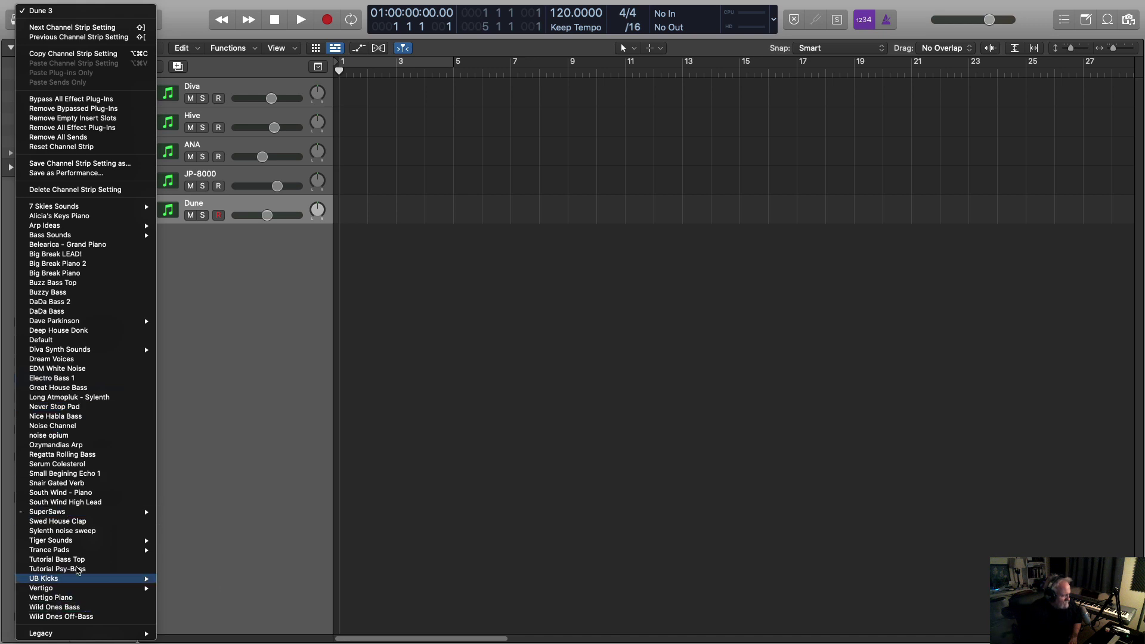
{"action": "mouse_move", "coordinate": [57, 512]}
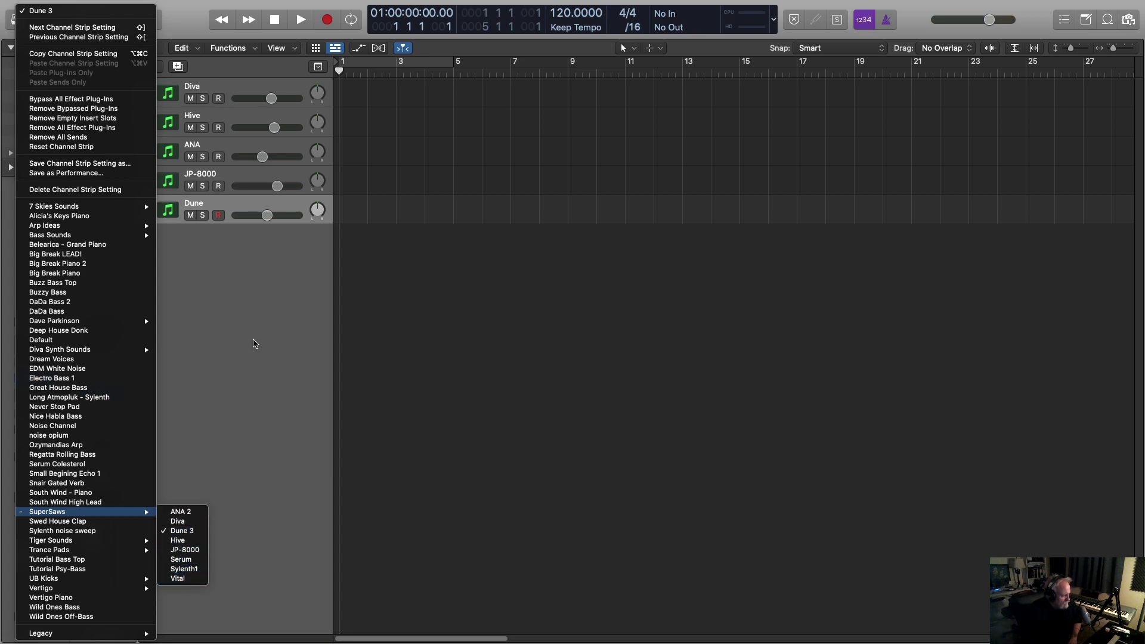
{"action": "left_click", "coordinate": [269, 318]}
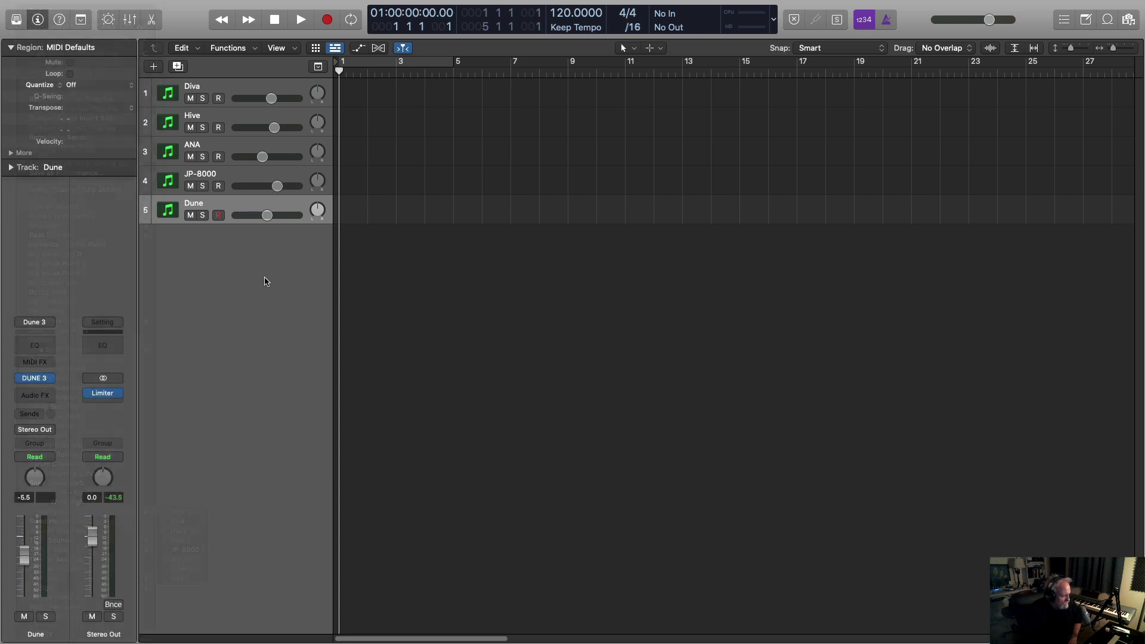
Add a sixth instrument track, load the Vital channel strip setting from the SuperSaws folder, and audition the synth.
{"action": "double_click", "coordinate": [265, 235]}
{"action": "left_click", "coordinate": [34, 321]}
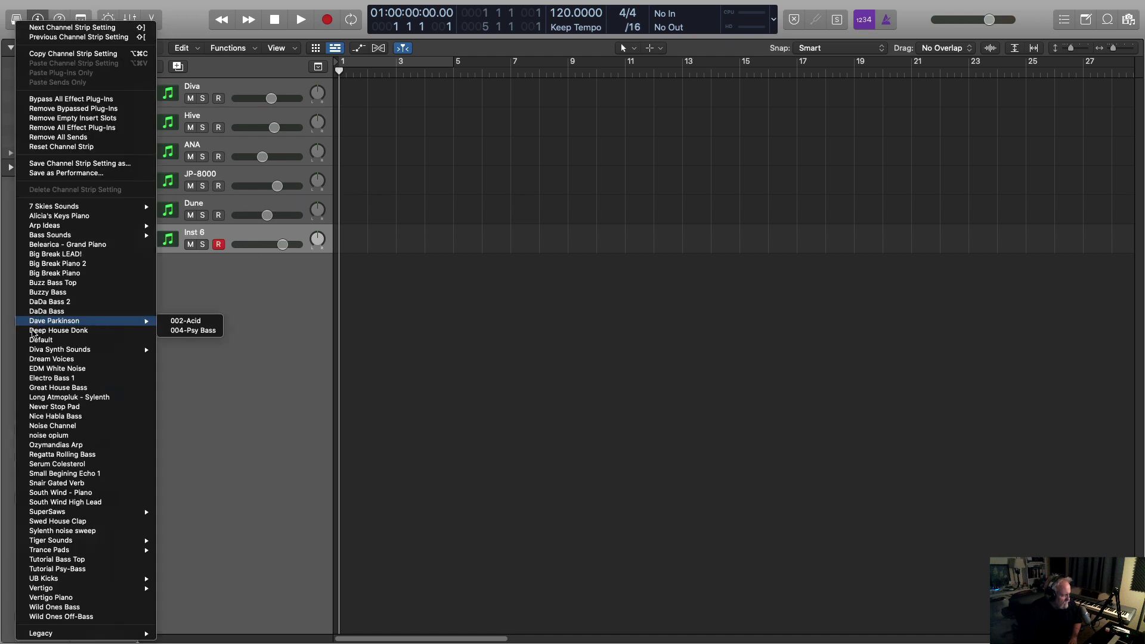
{"action": "mouse_move", "coordinate": [120, 511]}
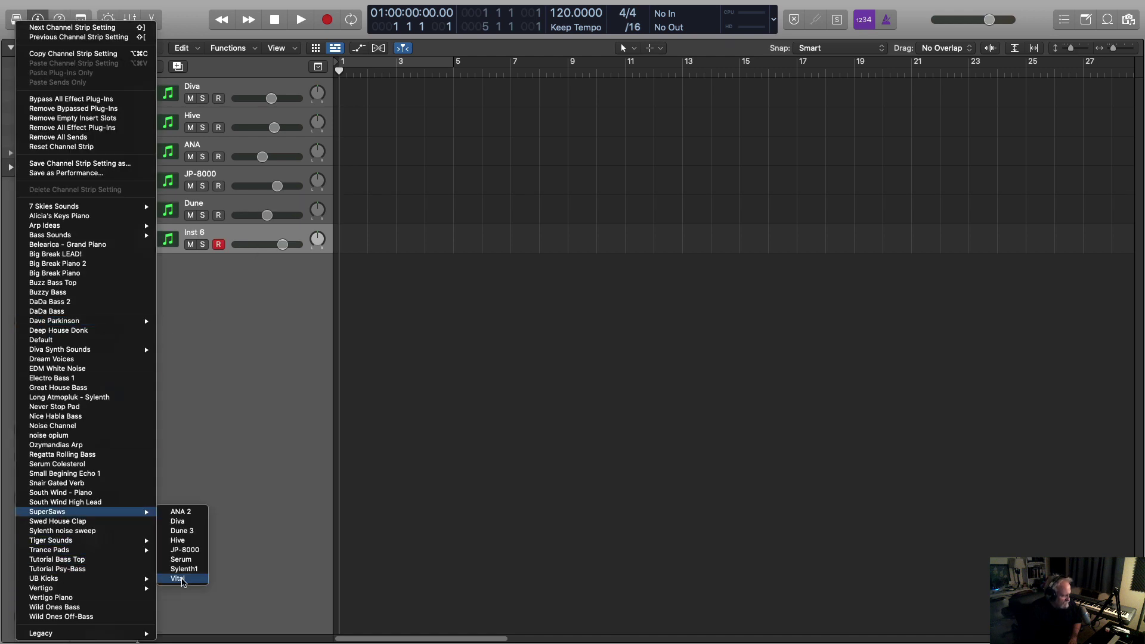
{"action": "left_click", "coordinate": [178, 579]}
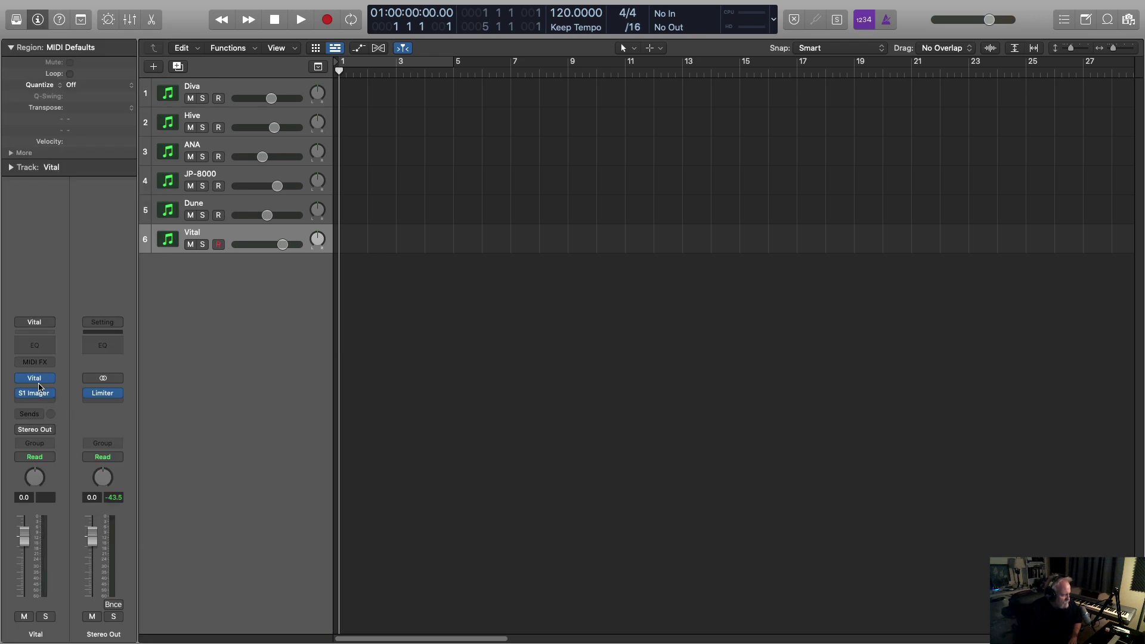
{"action": "mouse_move", "coordinate": [36, 382]}
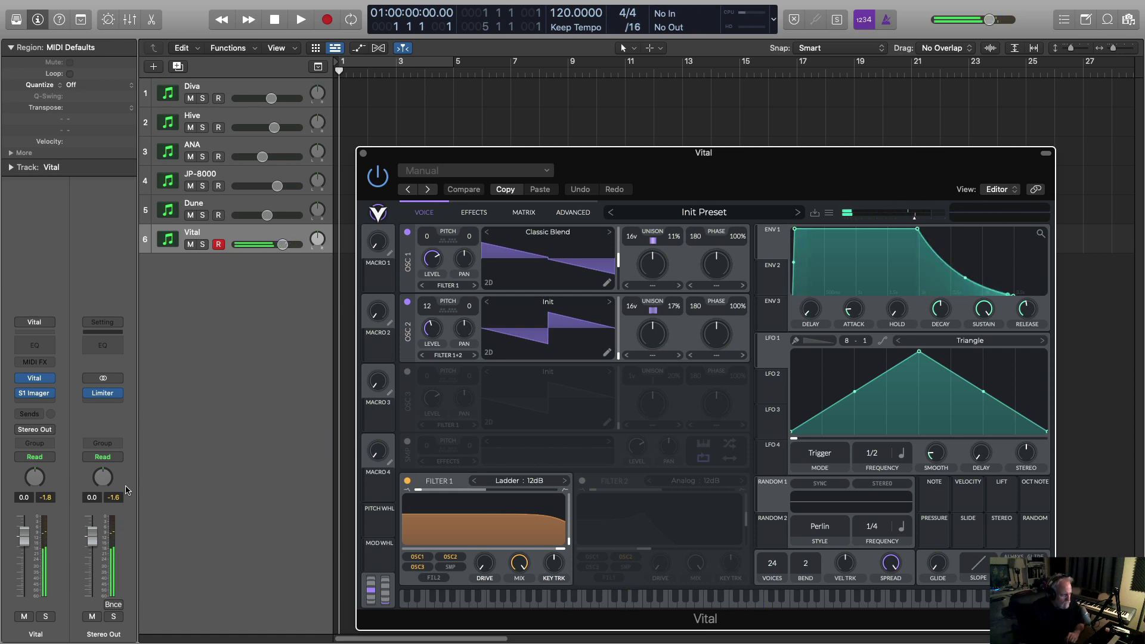
{"action": "left_click", "coordinate": [364, 154]}
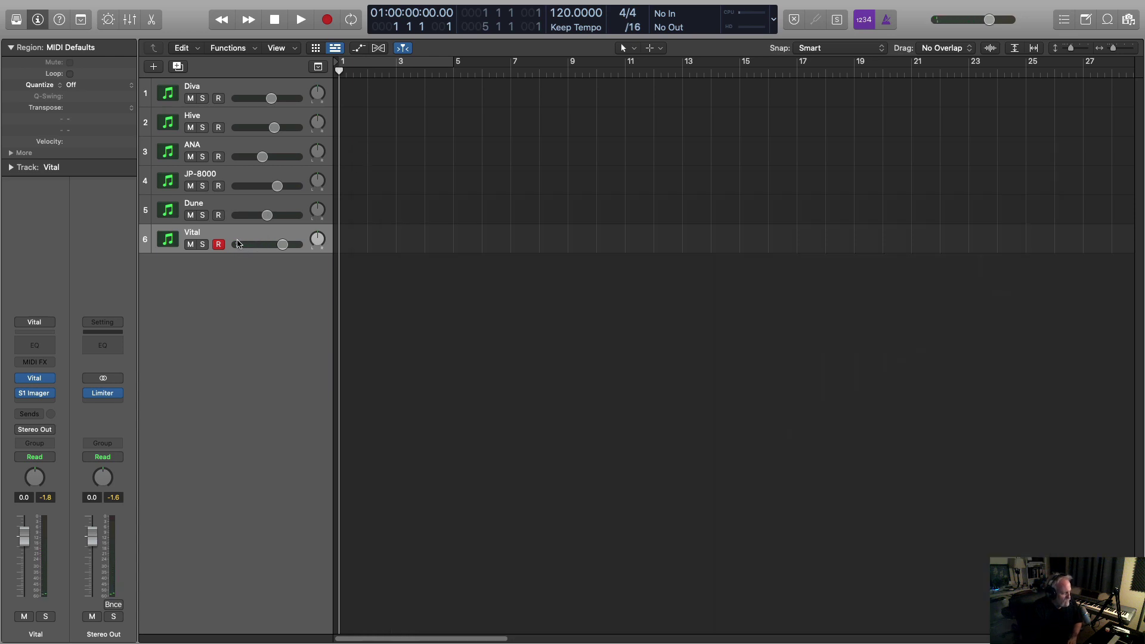
Open the Diva synth on its track, review and audition its supersaw patch, and close it.
{"action": "left_click", "coordinate": [238, 89]}
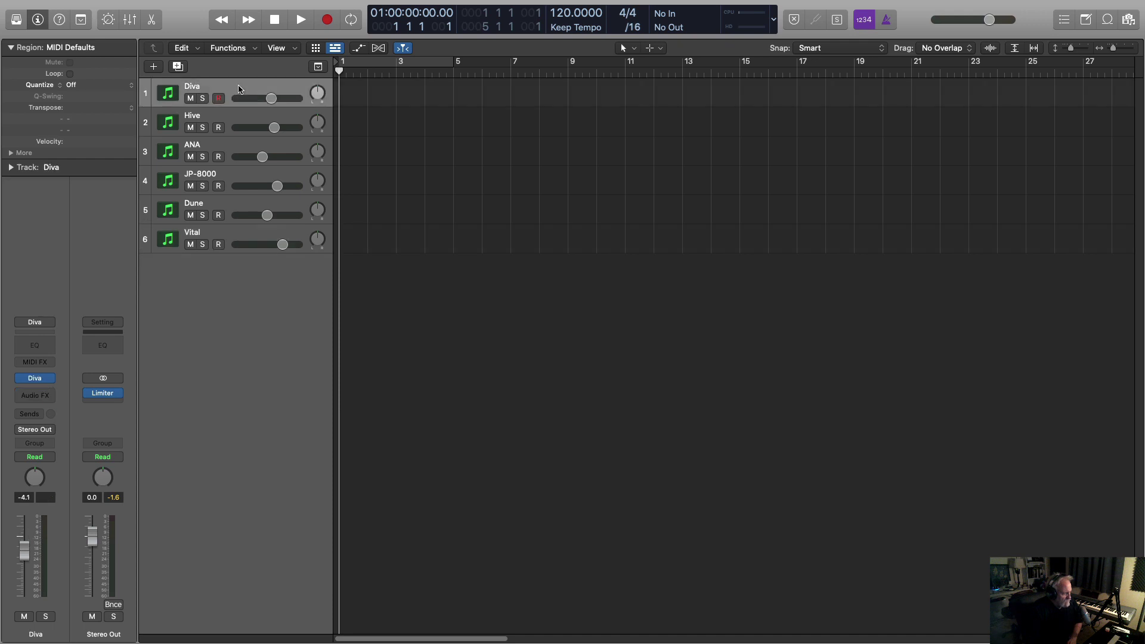
{"action": "left_click", "coordinate": [42, 378]}
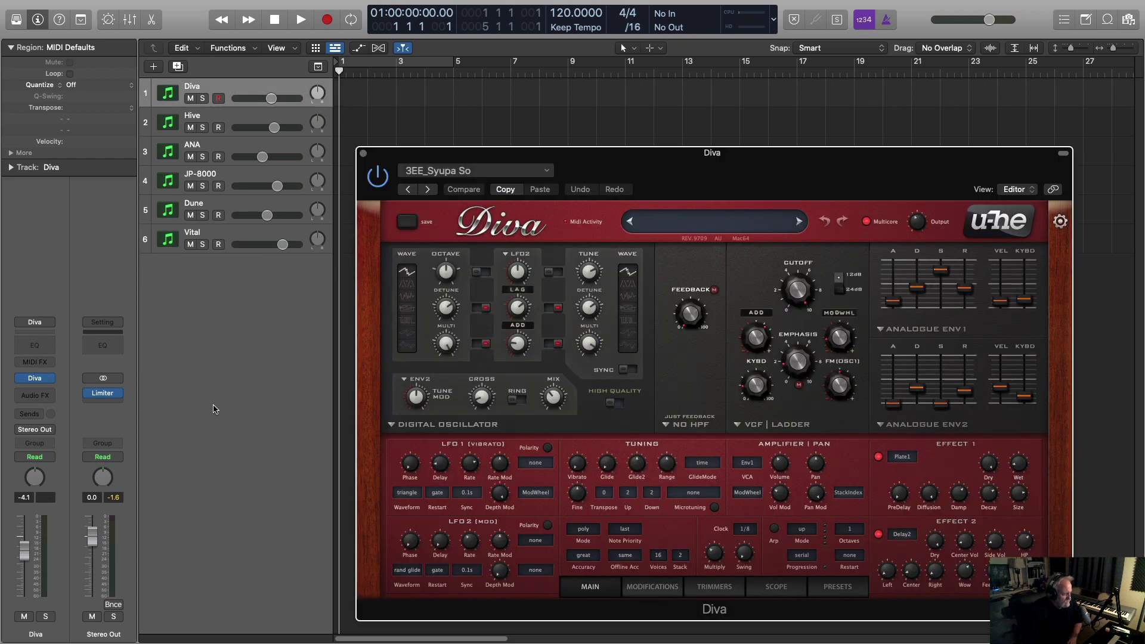
{"action": "left_click_drag", "start_coordinate": [512, 153], "coordinate": [391, 124]}
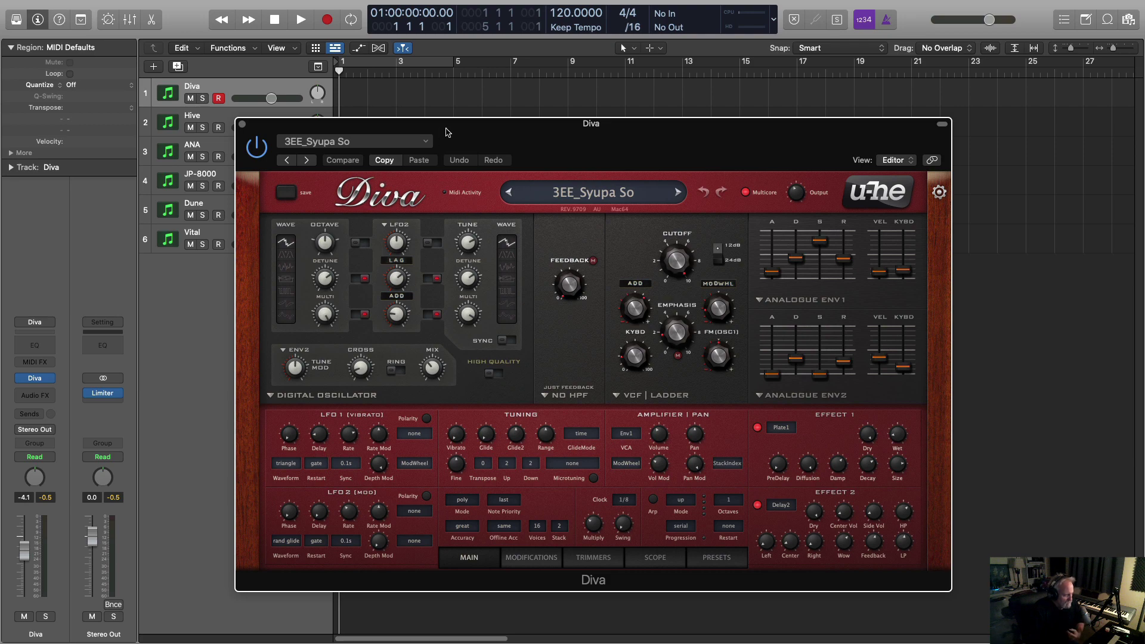
{"action": "left_click_drag", "start_coordinate": [457, 128], "coordinate": [588, 125]}
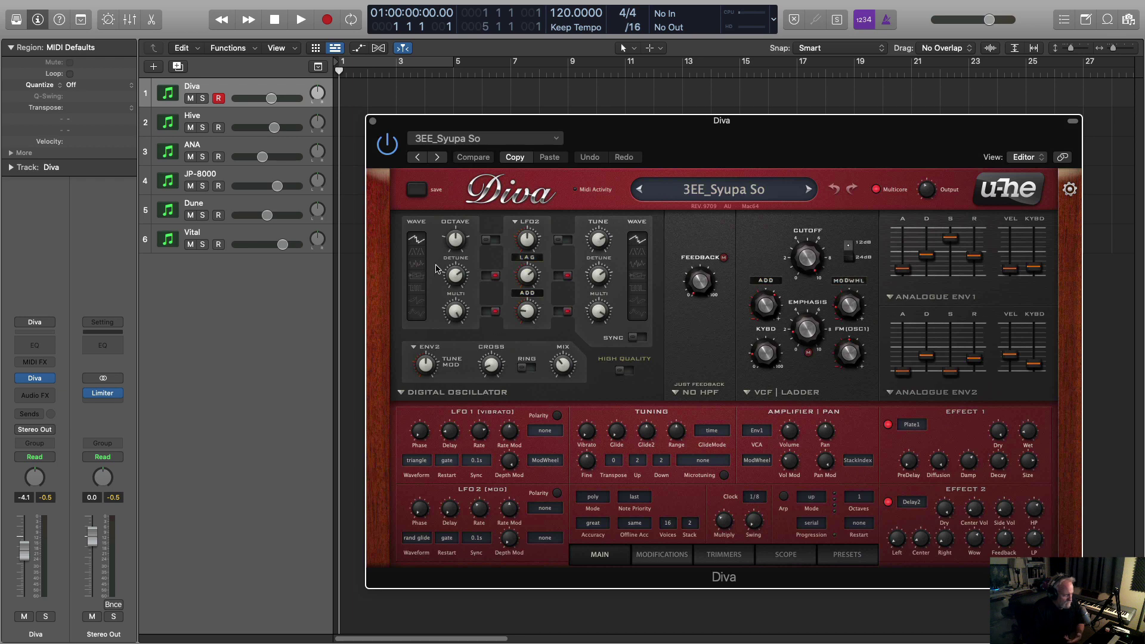
{"action": "left_click", "coordinate": [373, 121]}
Open the Hive synth on its track, review and audition its supersaw patch, and close it.
{"action": "left_click", "coordinate": [244, 118]}
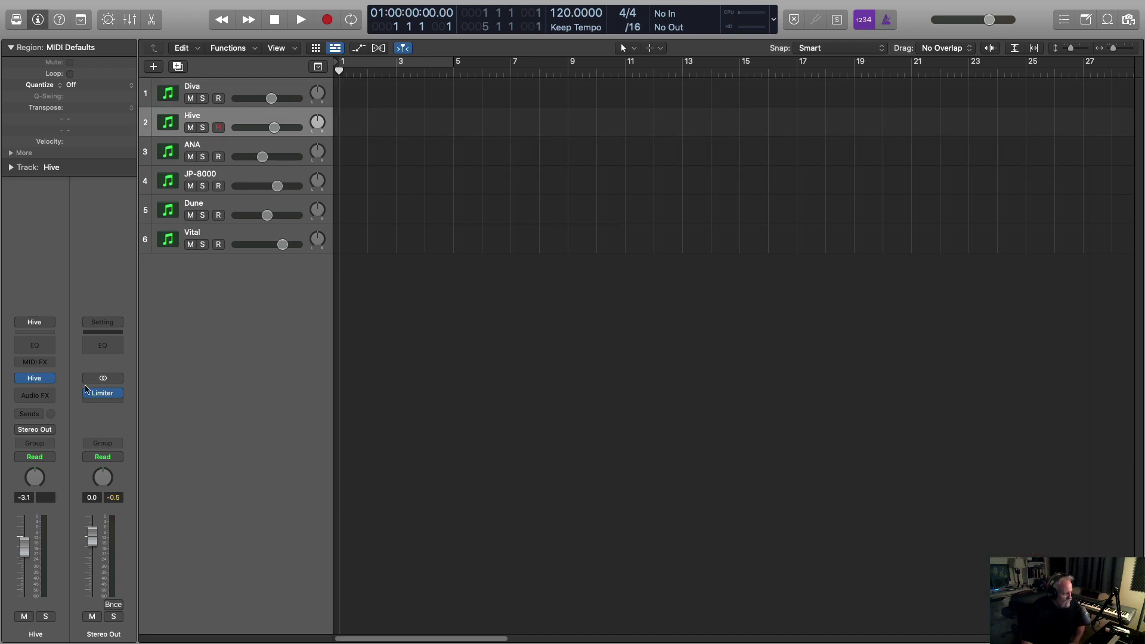
{"action": "left_click", "coordinate": [36, 378]}
{"action": "left_click_drag", "start_coordinate": [566, 157], "coordinate": [572, 105]}
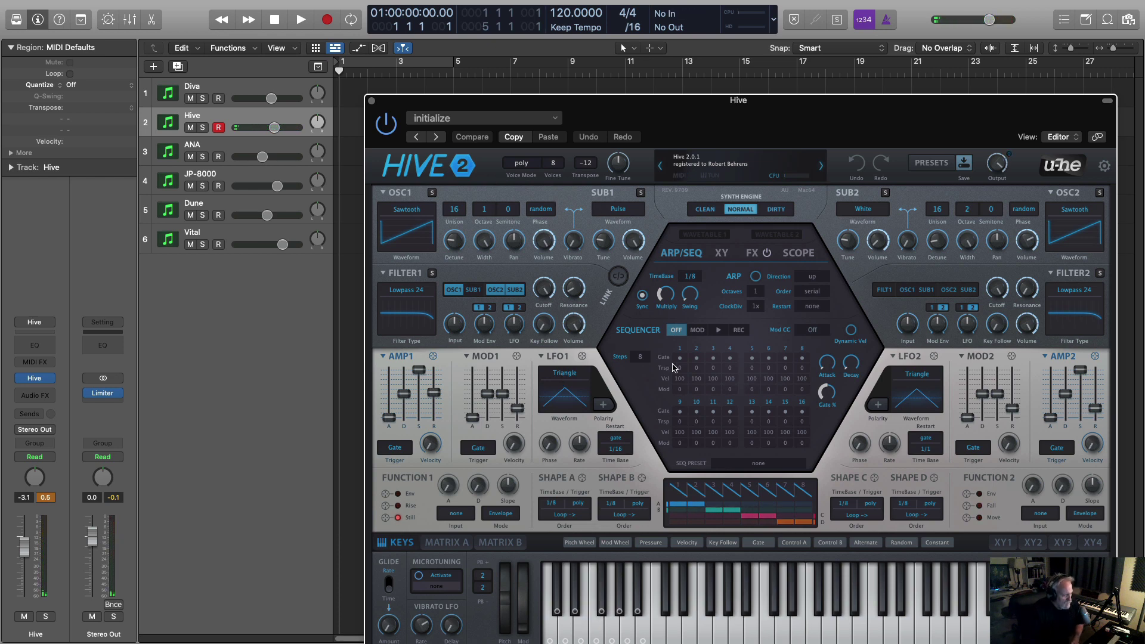
{"action": "key", "text": "super+w"}
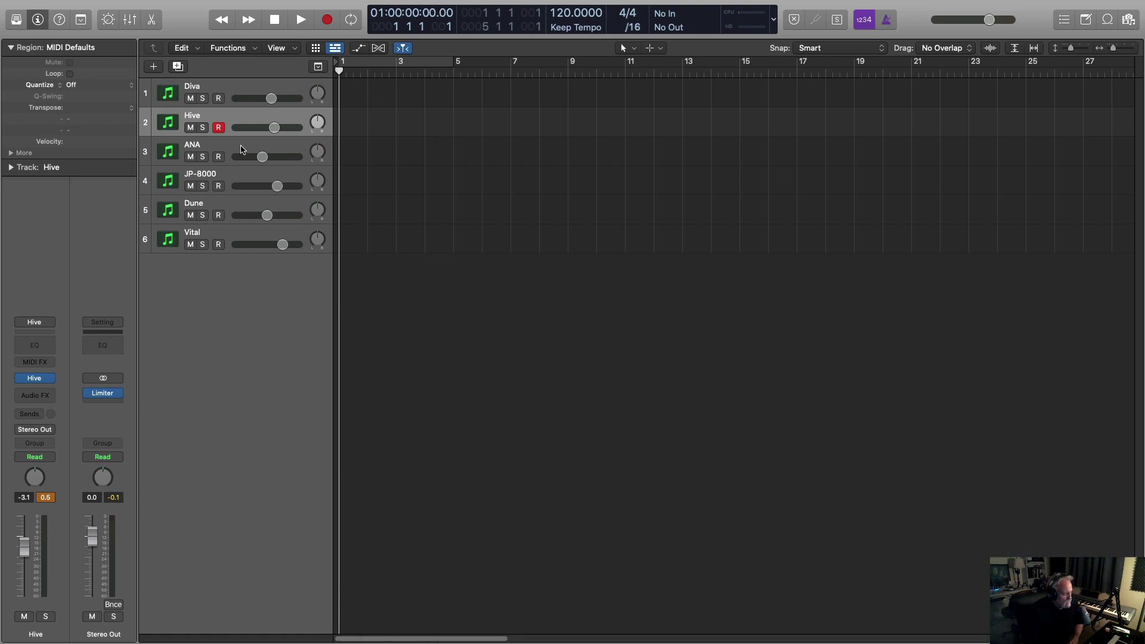
Open the ANA 2 synth on the ANA track and lower its output gain.
{"action": "left_click", "coordinate": [242, 149]}
{"action": "key", "text": "v"}
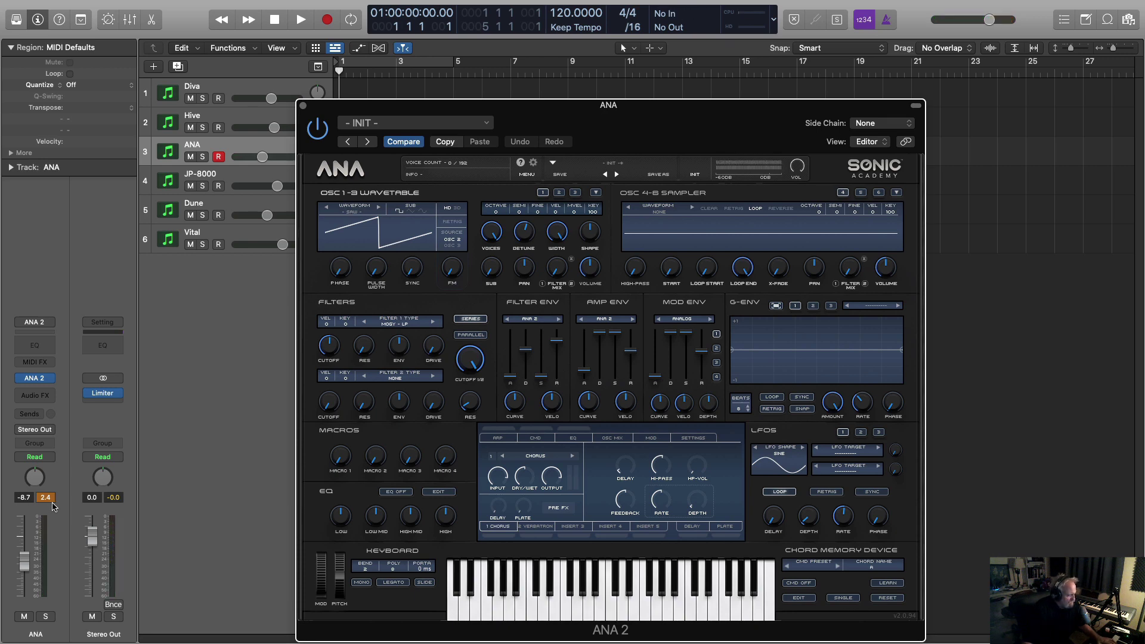
{"action": "mouse_move", "coordinate": [796, 171]}
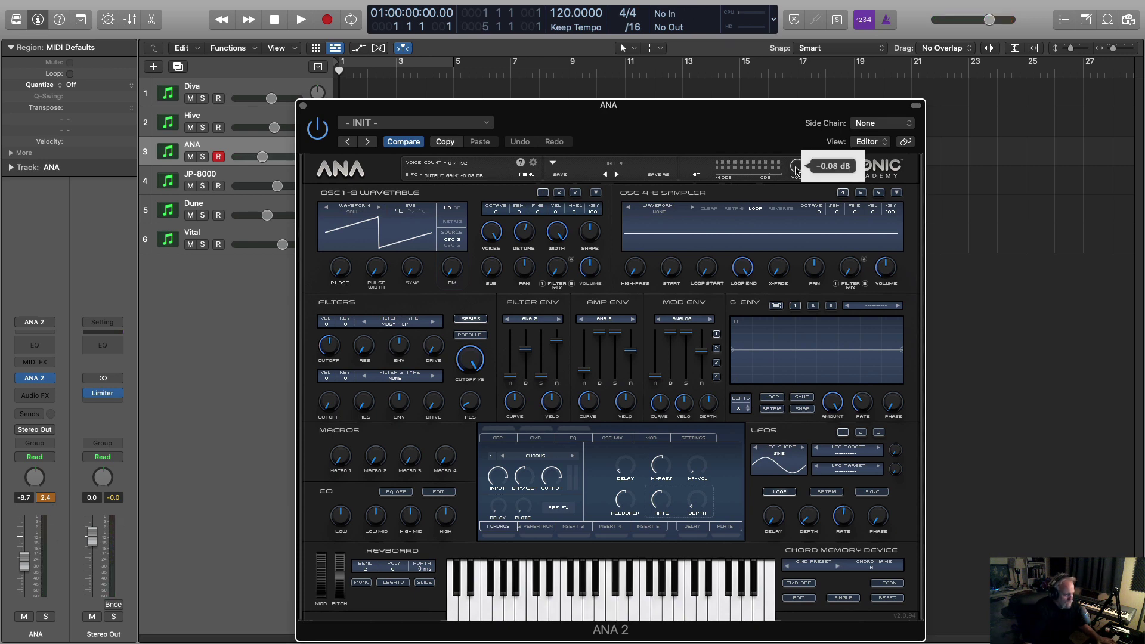
{"action": "left_click_drag", "start_coordinate": [796, 171], "coordinate": [791, 179]}
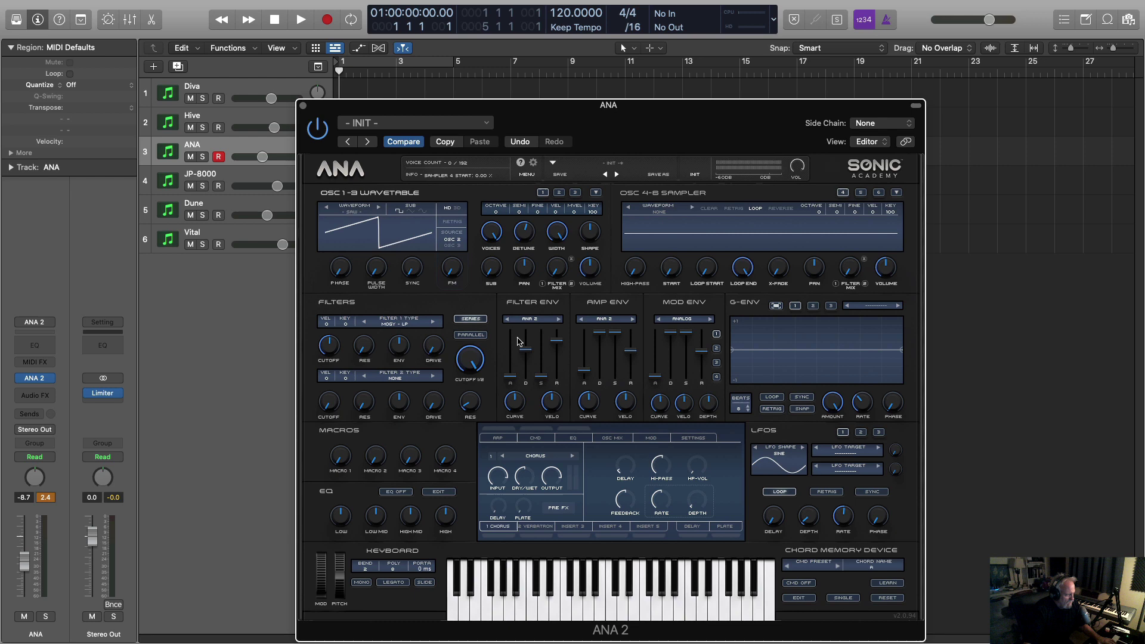
Reset the ANA track's peak meter and set its channel fader to -6.0 dB.
{"action": "left_click", "coordinate": [49, 501]}
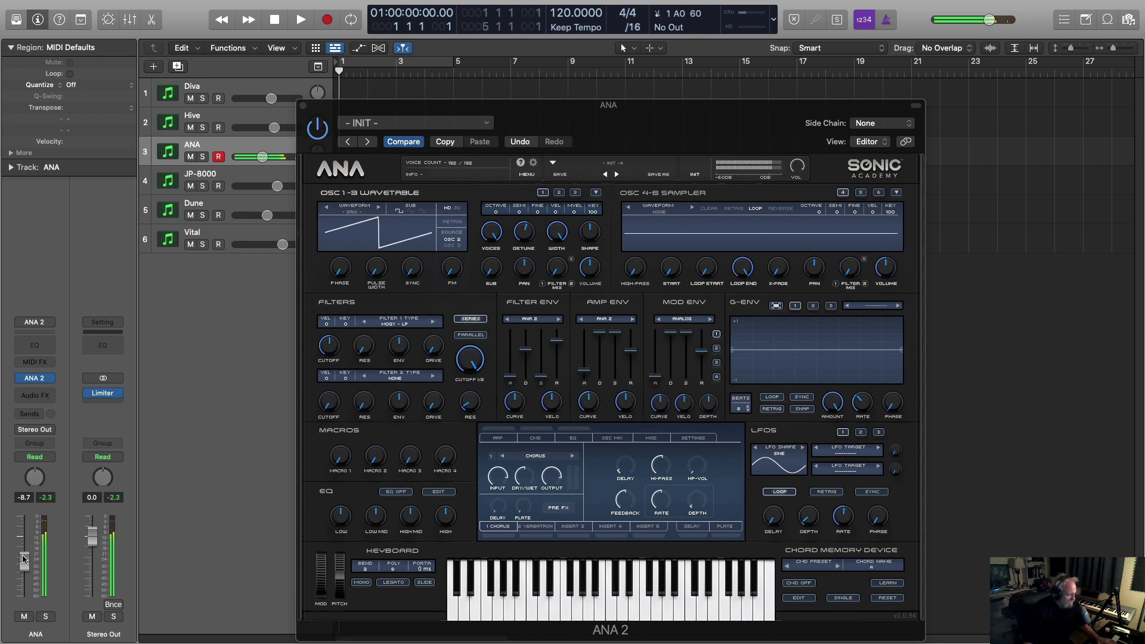
{"action": "left_click_drag", "start_coordinate": [25, 558], "coordinate": [30, 547]}
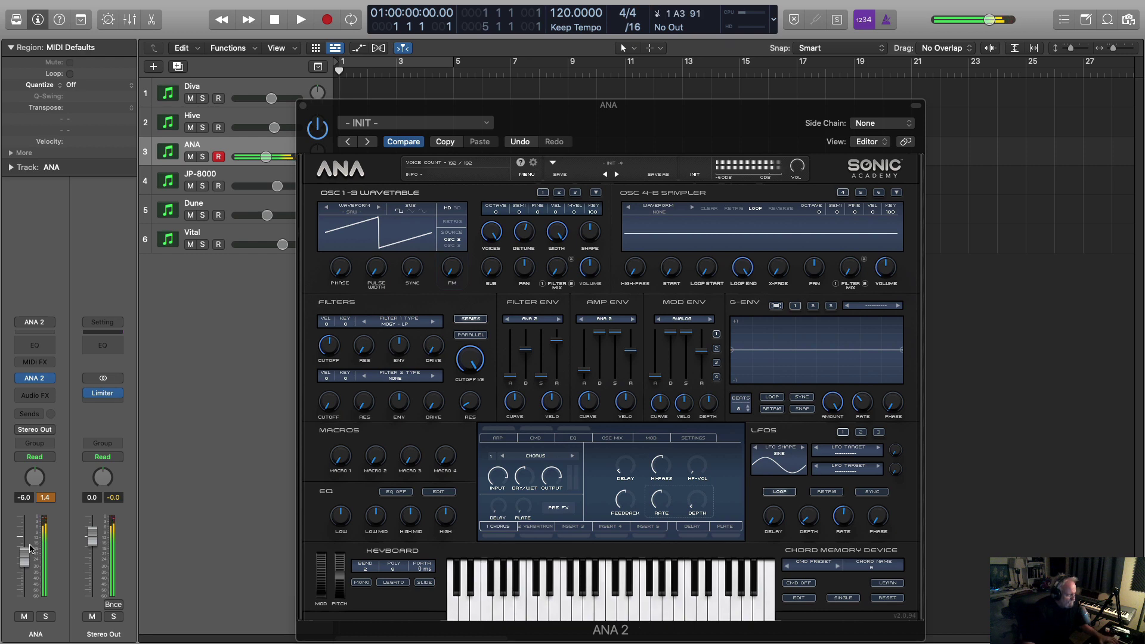
{"action": "left_click", "coordinate": [303, 107]}
Load the 21 - PD Lush snapshot in the JP-8000 track's Reaktor synth, audition it, and close the synth.
{"action": "left_click", "coordinate": [248, 173]}
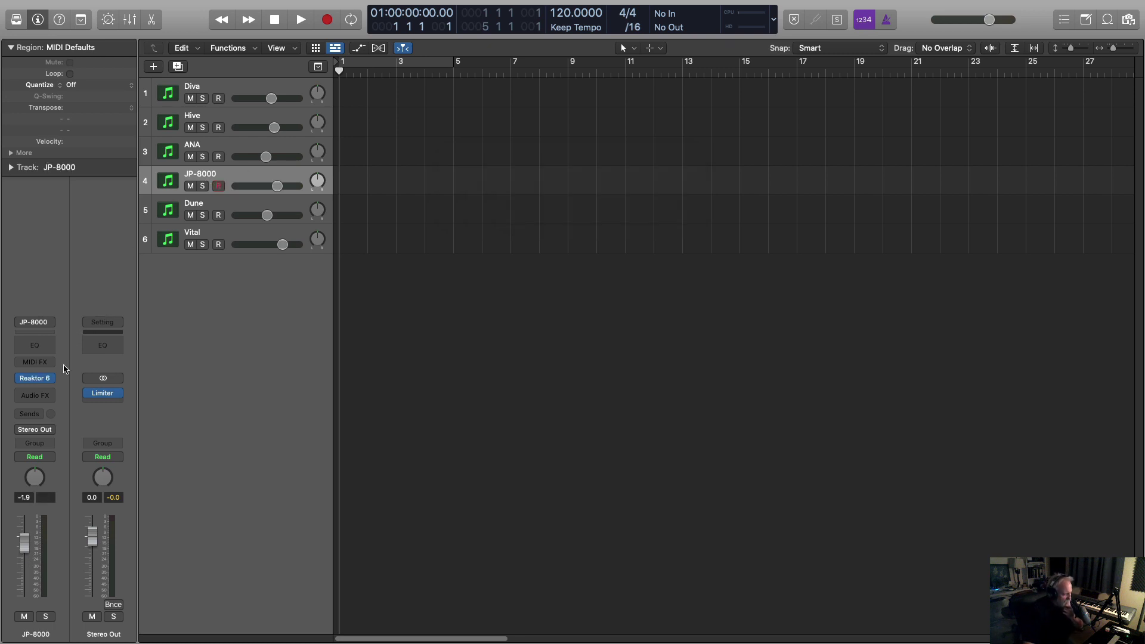
{"action": "left_click", "coordinate": [35, 380]}
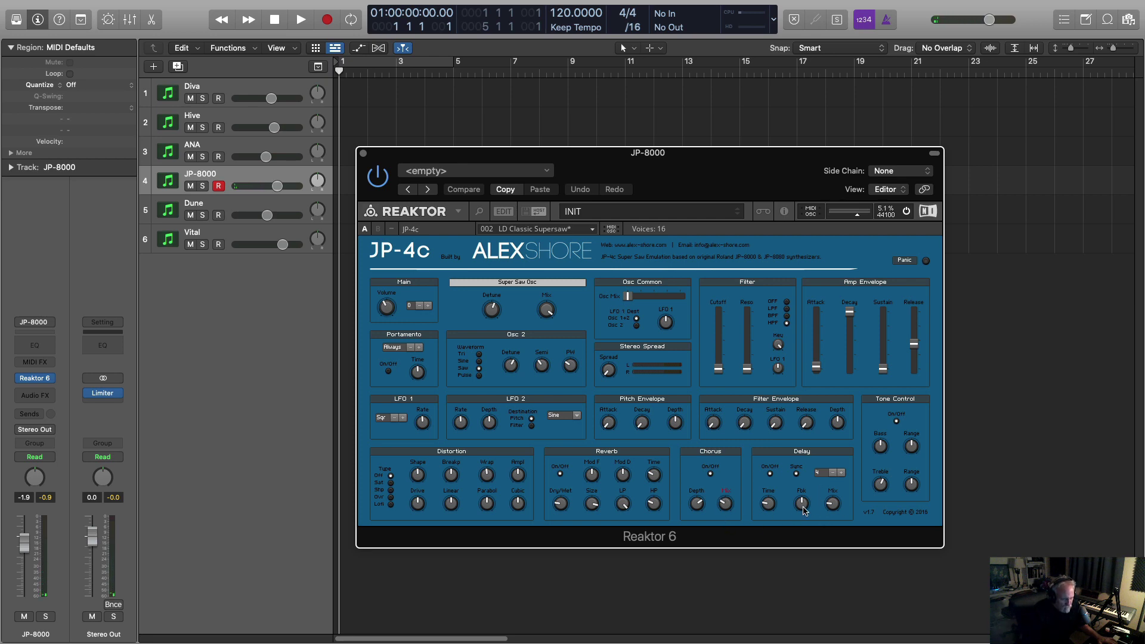
{"action": "left_click_drag", "start_coordinate": [833, 504], "coordinate": [804, 552]}
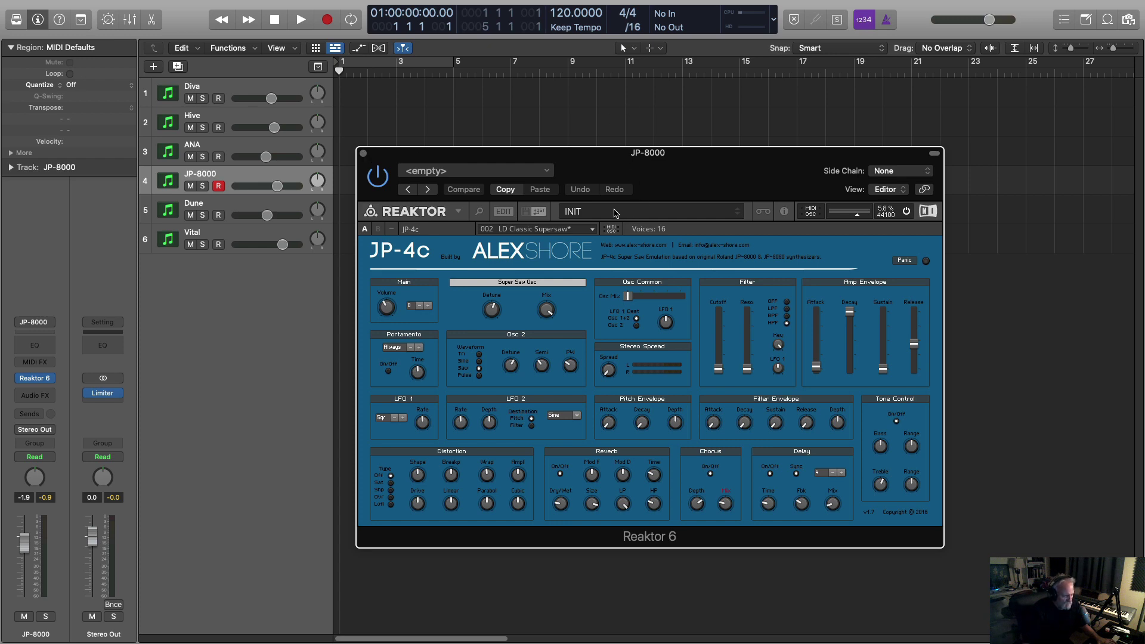
{"action": "left_click", "coordinate": [570, 230]}
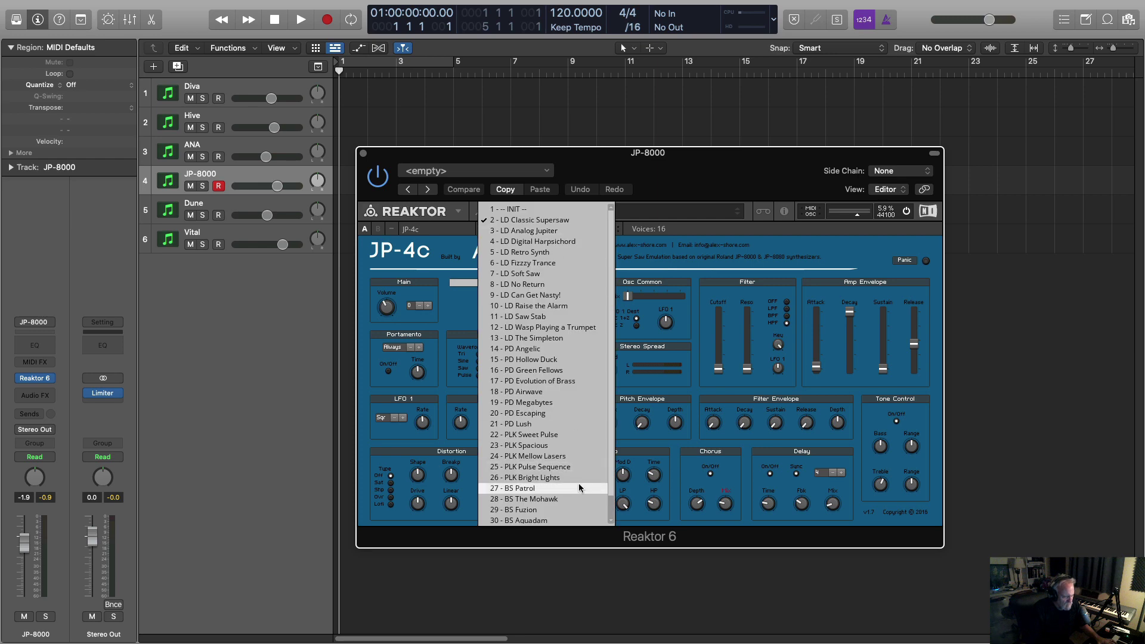
{"action": "left_click", "coordinate": [540, 423]}
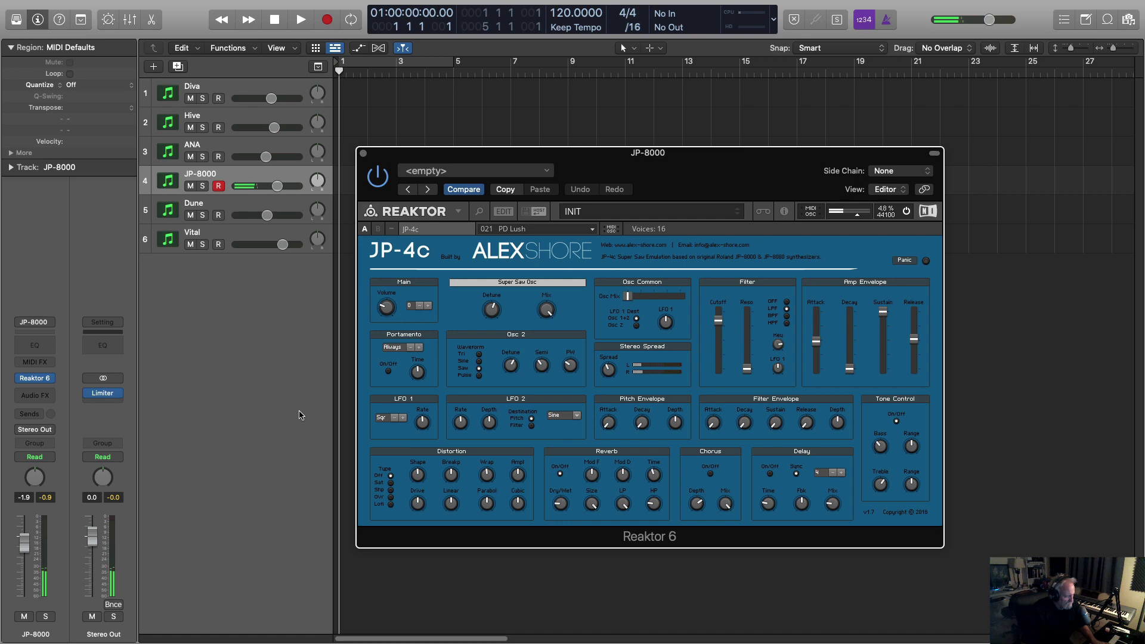
{"action": "left_click", "coordinate": [363, 153]}
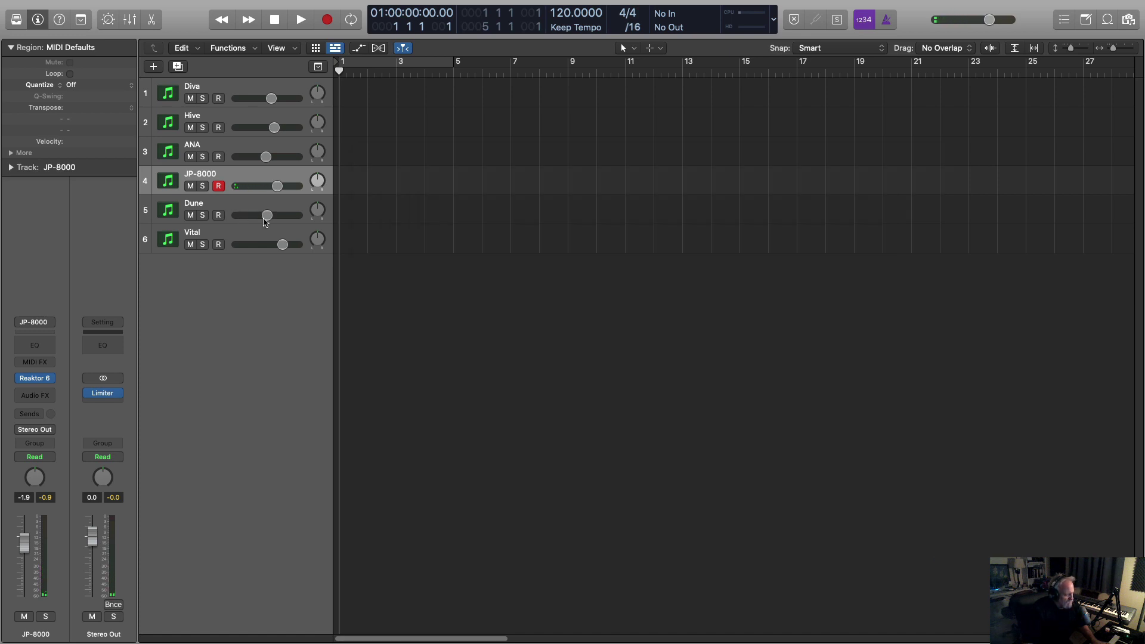
Open the Dune 3 synth on the Dune track, keep its whole interface in view, and show the oscillator 1 settings.
{"action": "left_click", "coordinate": [244, 206]}
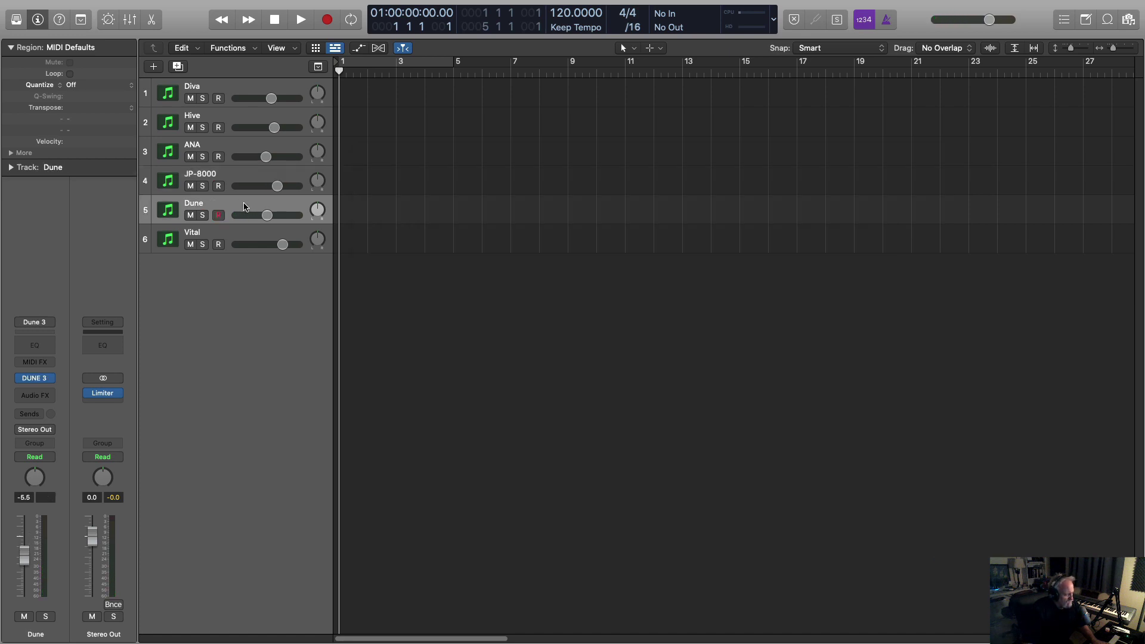
{"action": "left_click", "coordinate": [36, 378]}
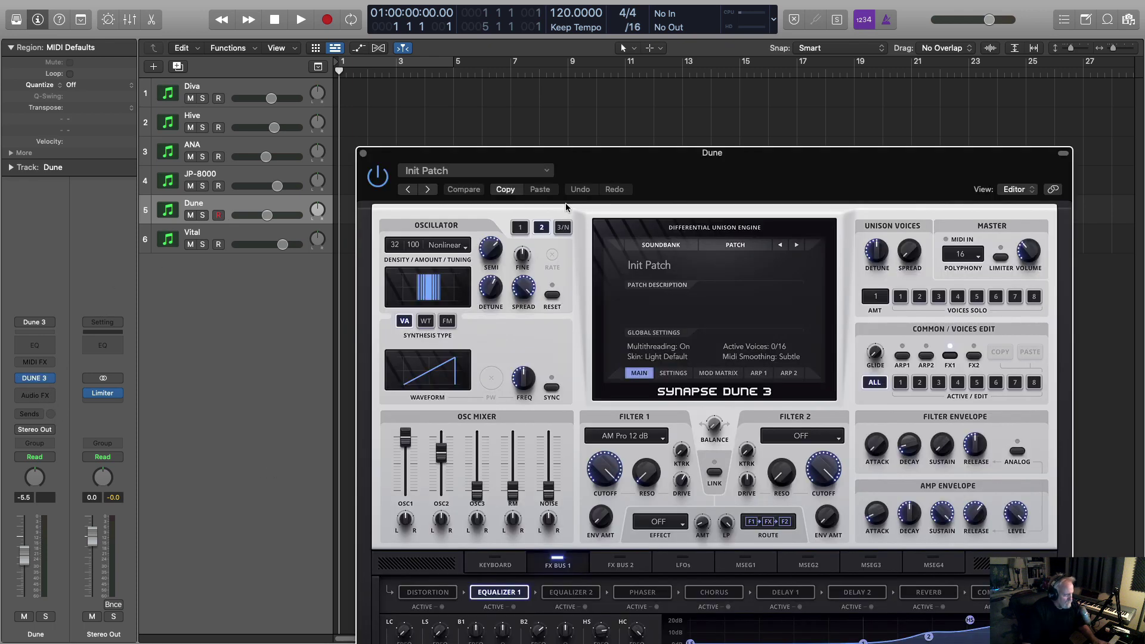
{"action": "left_click_drag", "start_coordinate": [602, 156], "coordinate": [487, 111]}
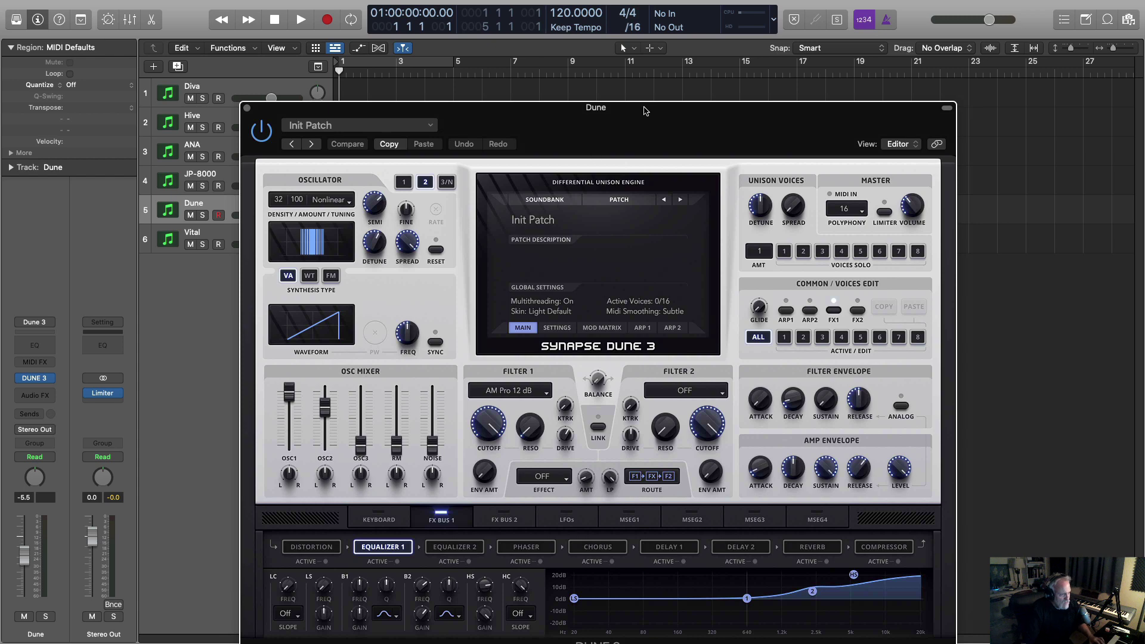
{"action": "left_click_drag", "start_coordinate": [644, 111], "coordinate": [634, 79]}
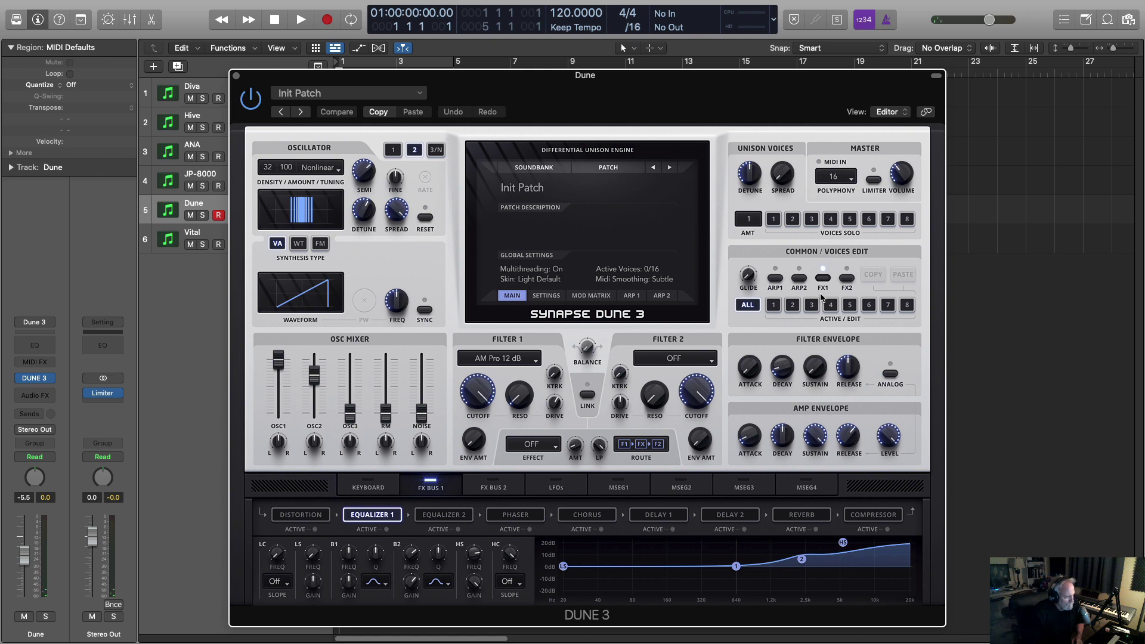
{"action": "left_click", "coordinate": [397, 151]}
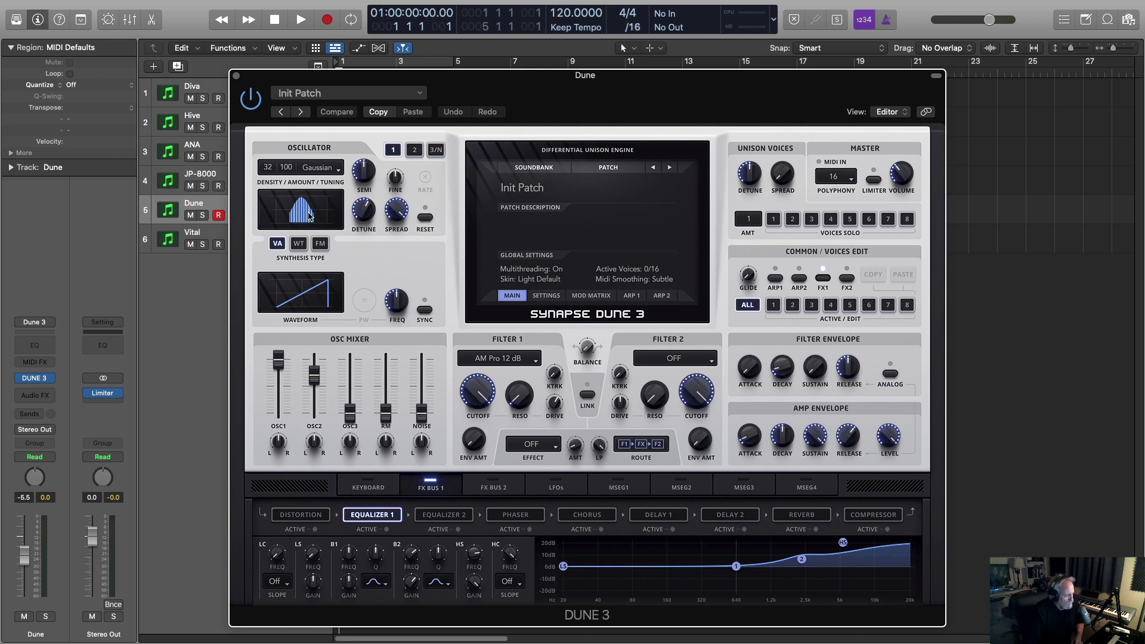
Adjust oscillator 1's detune in Dune 3 while auditioning it, and move the synth window clear of the track headers.
{"action": "mouse_move", "coordinate": [366, 215]}
{"action": "left_mouse_down"}
{"action": "mouse_move", "coordinate": [364, 192]}
{"action": "mouse_move", "coordinate": [366, 206]}
{"action": "left_mouse_up"}
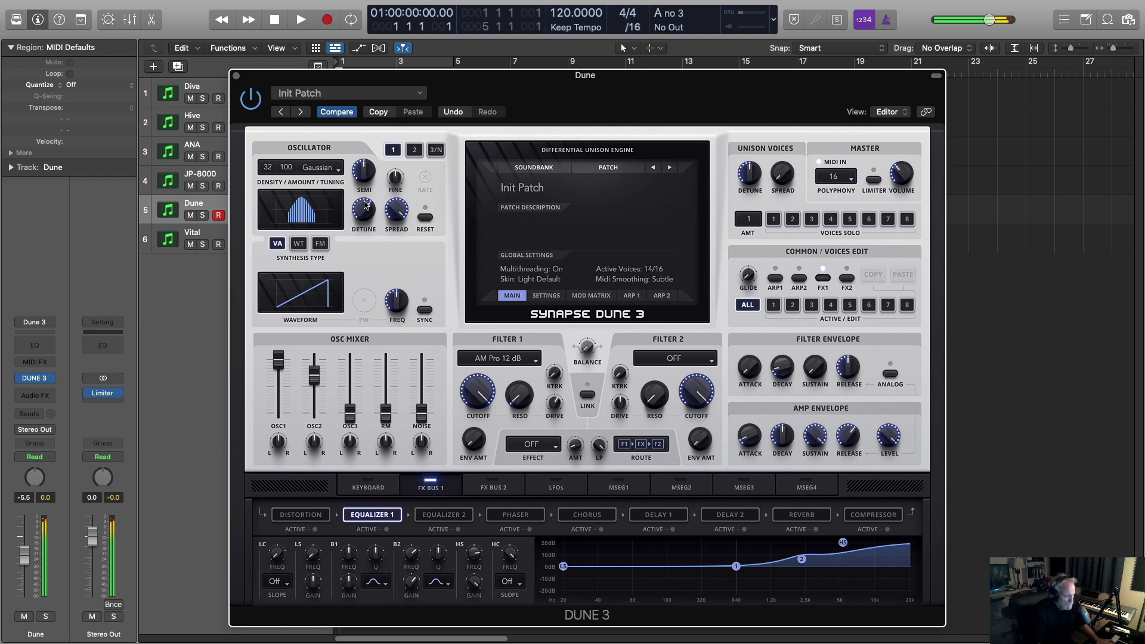
{"action": "left_click_drag", "start_coordinate": [363, 214], "coordinate": [363, 216]}
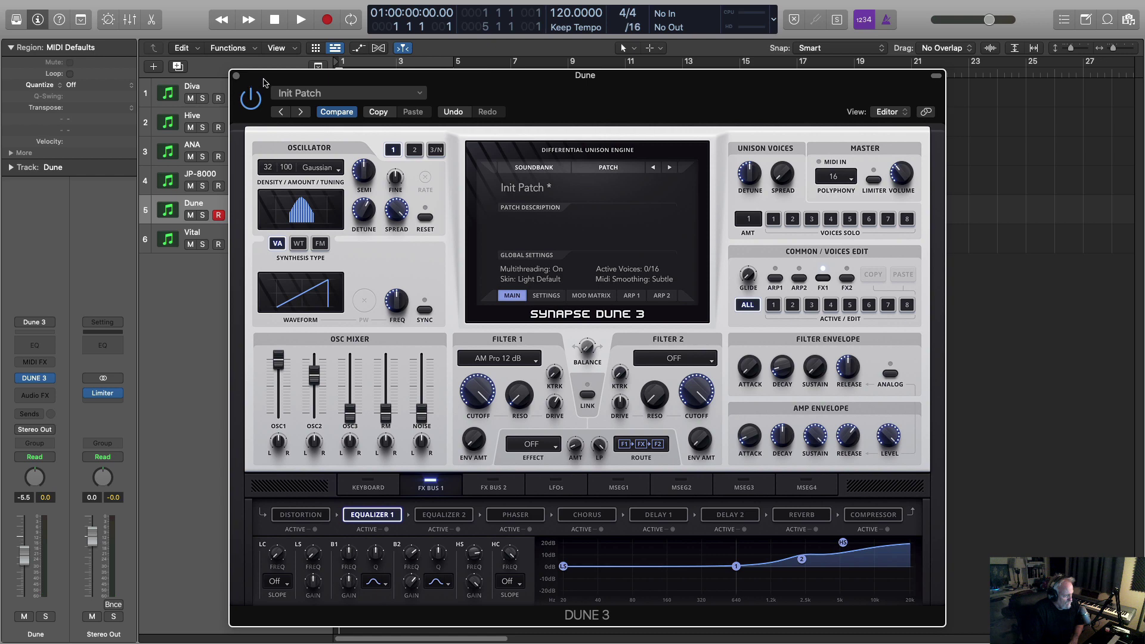
{"action": "left_click_drag", "start_coordinate": [266, 81], "coordinate": [441, 78]}
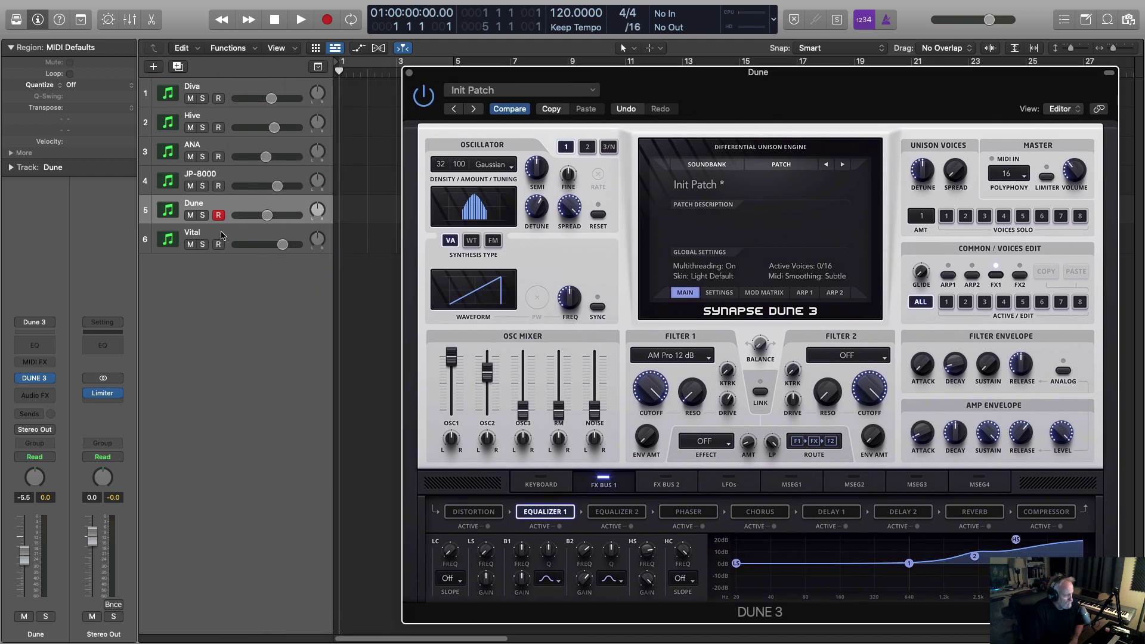
Open the Vital synth on the Vital track, raise oscillator 2's level, and close the synth.
{"action": "left_click", "coordinate": [221, 236]}
{"action": "mouse_move", "coordinate": [47, 385]}
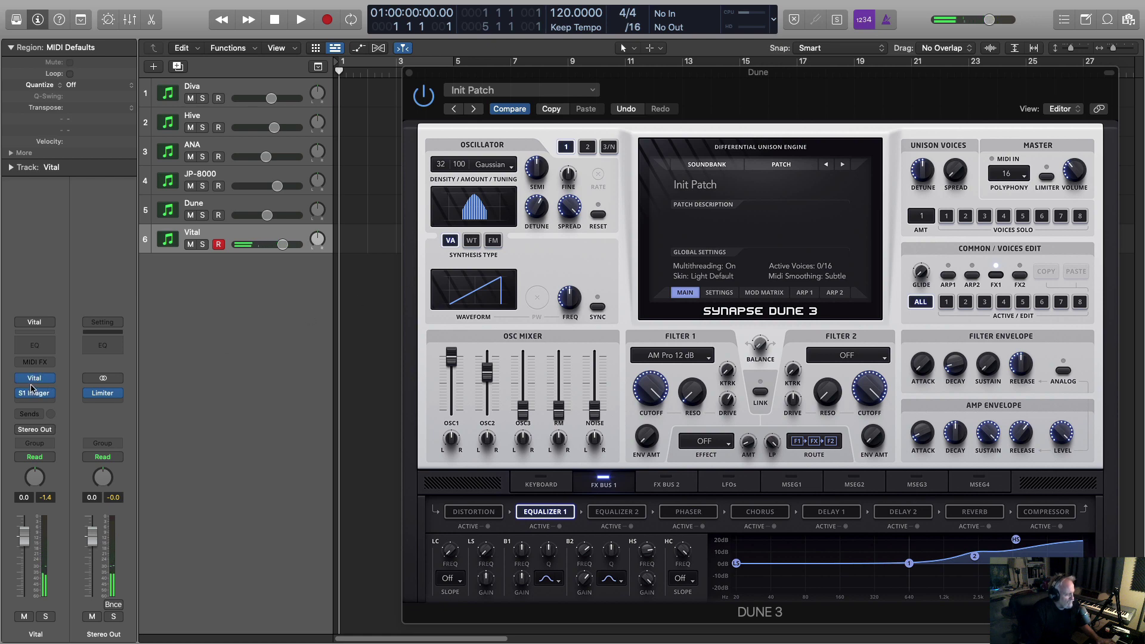
{"action": "left_click", "coordinate": [36, 380]}
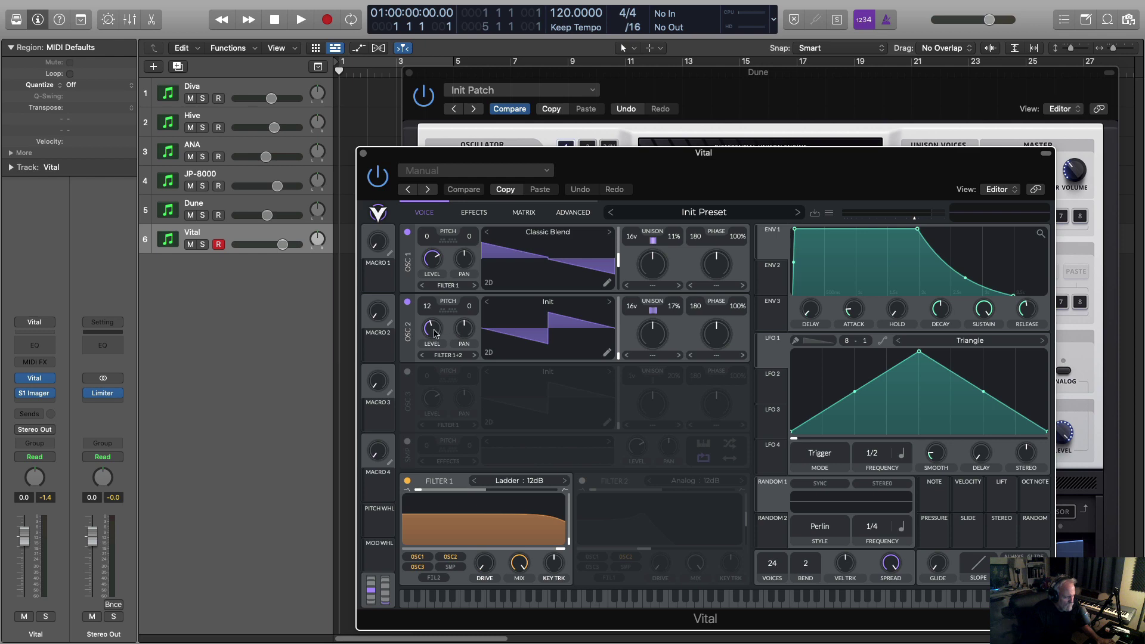
{"action": "left_click_drag", "start_coordinate": [433, 330], "coordinate": [434, 314]}
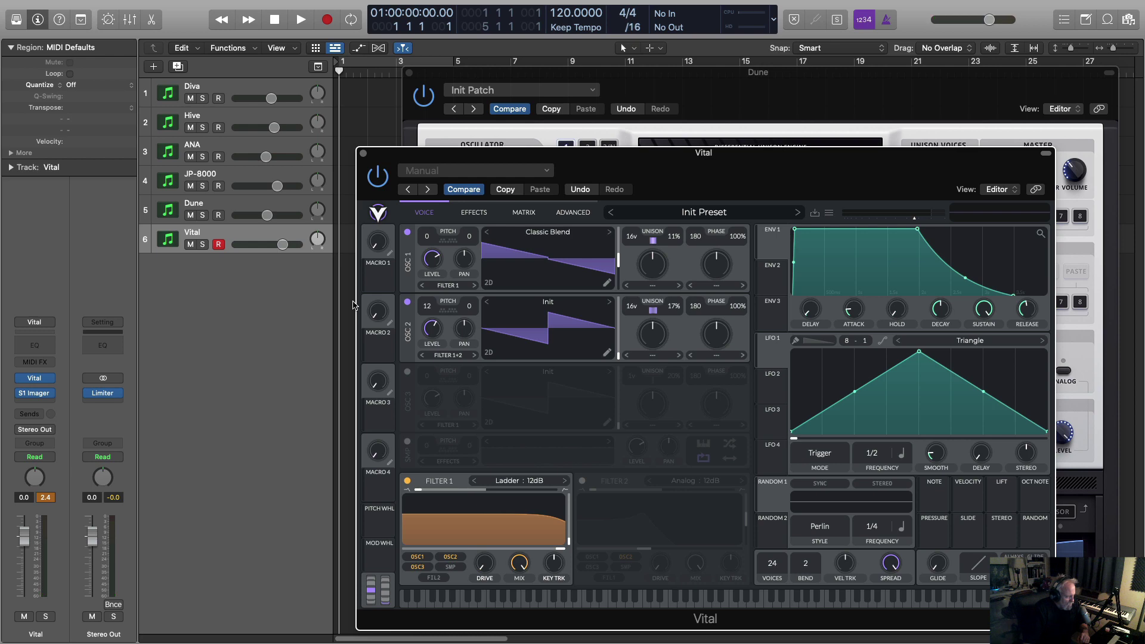
{"action": "left_click", "coordinate": [364, 154]}
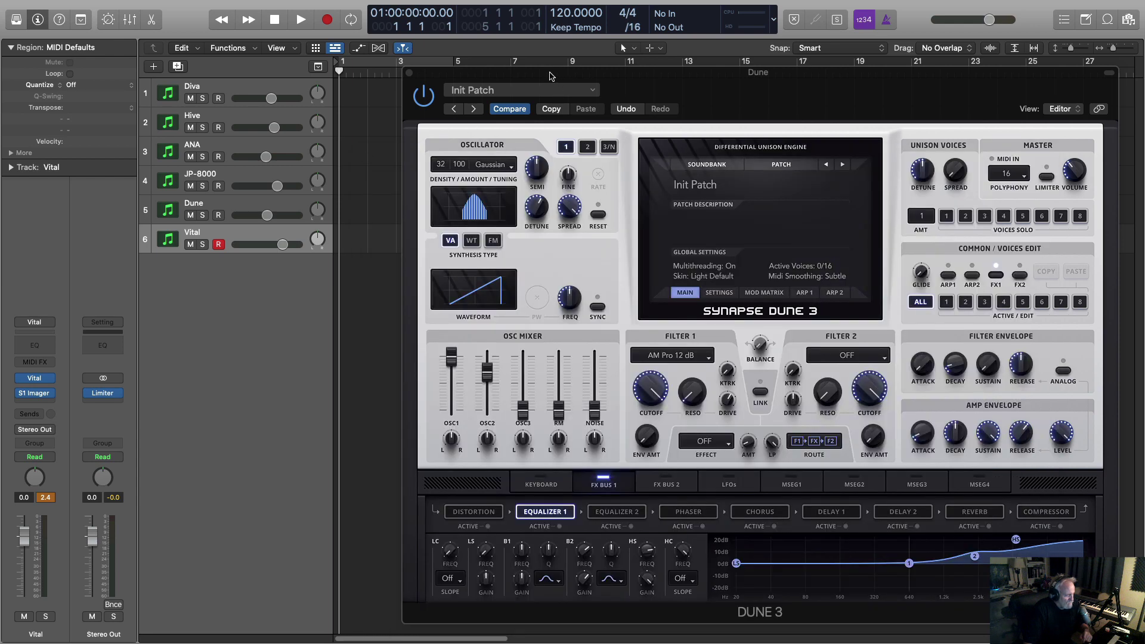
Add a software instrument track below Vital and load the Serum channel strip setting from the SuperSaws folder.
{"action": "left_click_drag", "start_coordinate": [550, 75], "coordinate": [460, 82]}
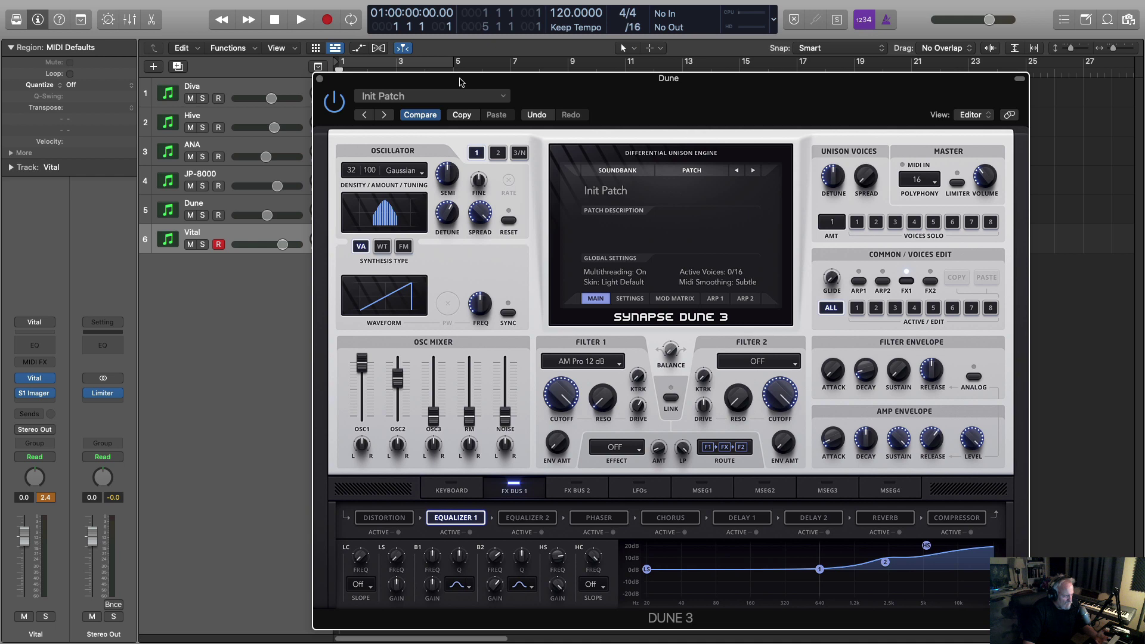
{"action": "double_click", "coordinate": [244, 268]}
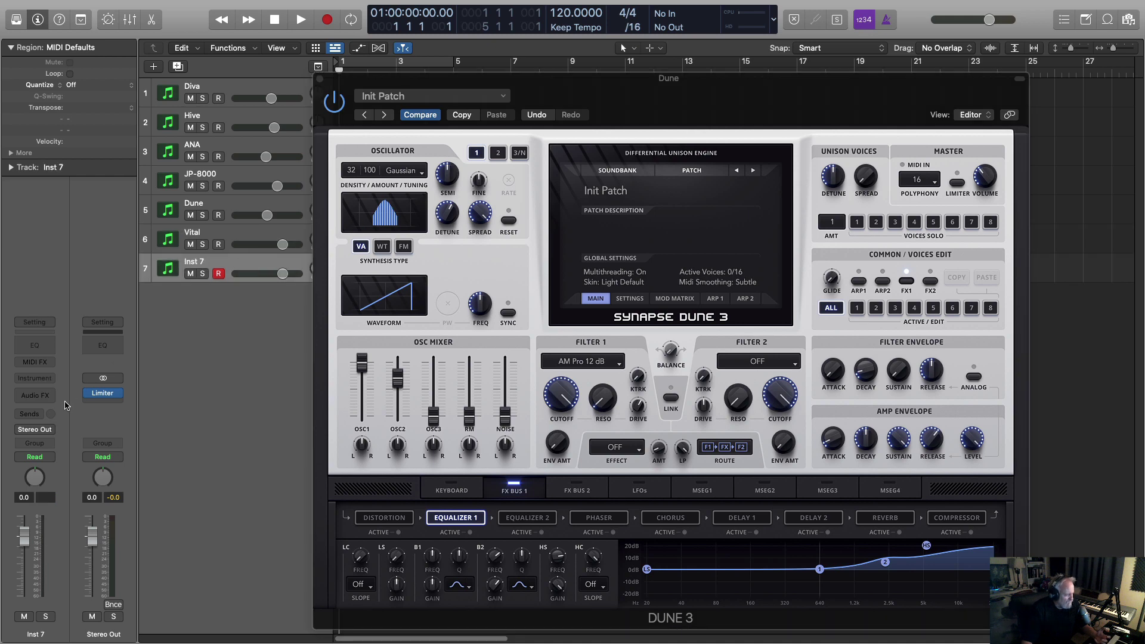
{"action": "left_click", "coordinate": [37, 323]}
{"action": "mouse_move", "coordinate": [37, 325]}
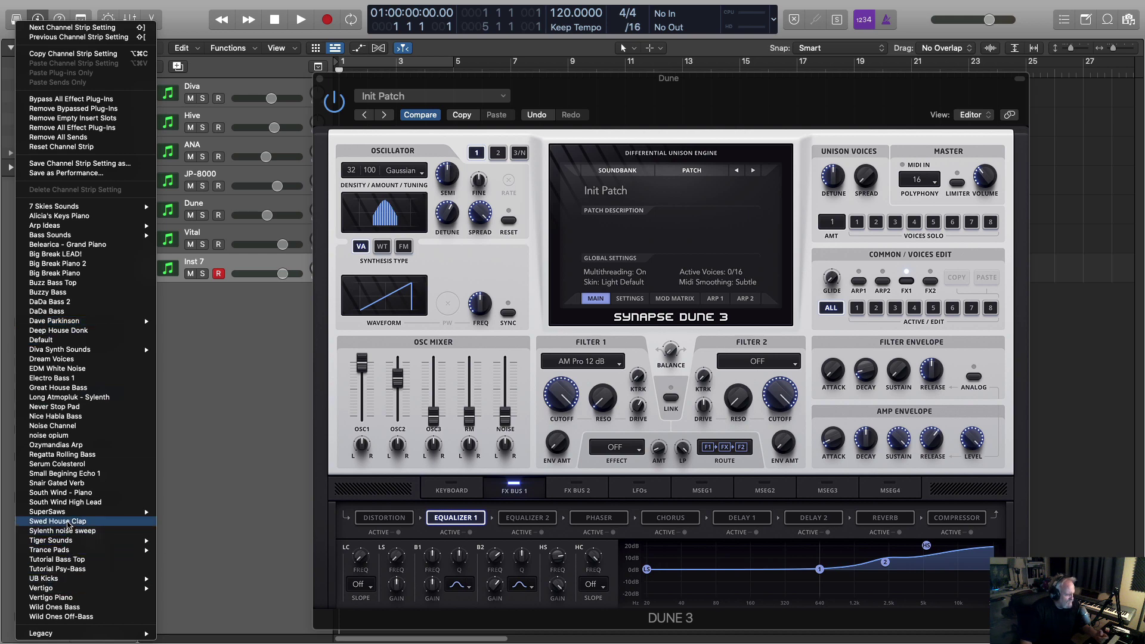
{"action": "mouse_move", "coordinate": [69, 513]}
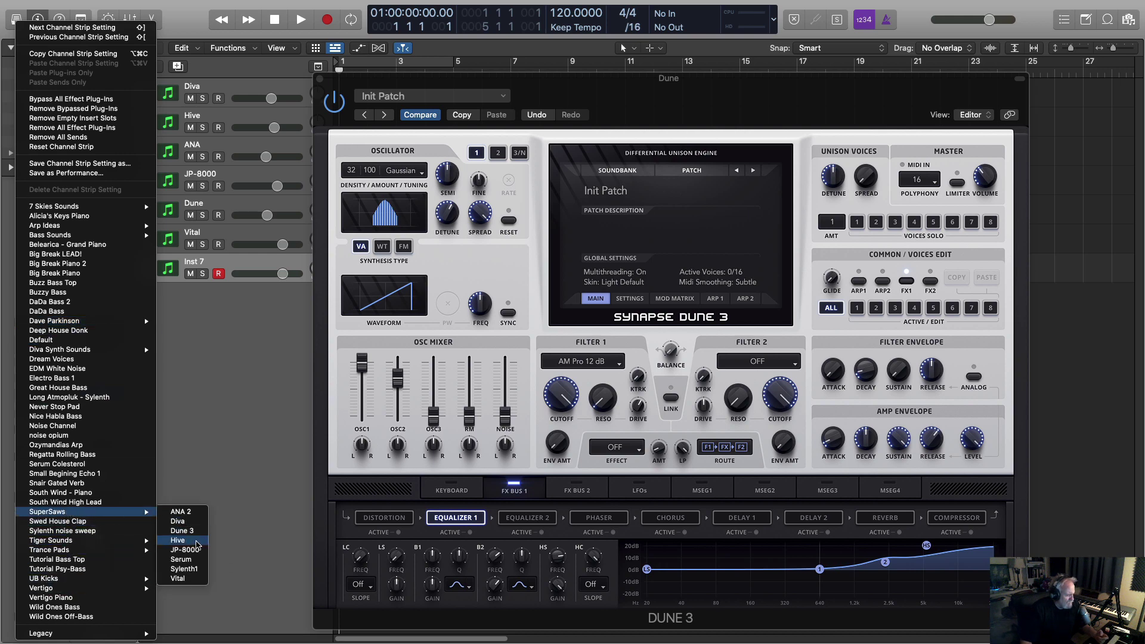
{"action": "left_click", "coordinate": [191, 560]}
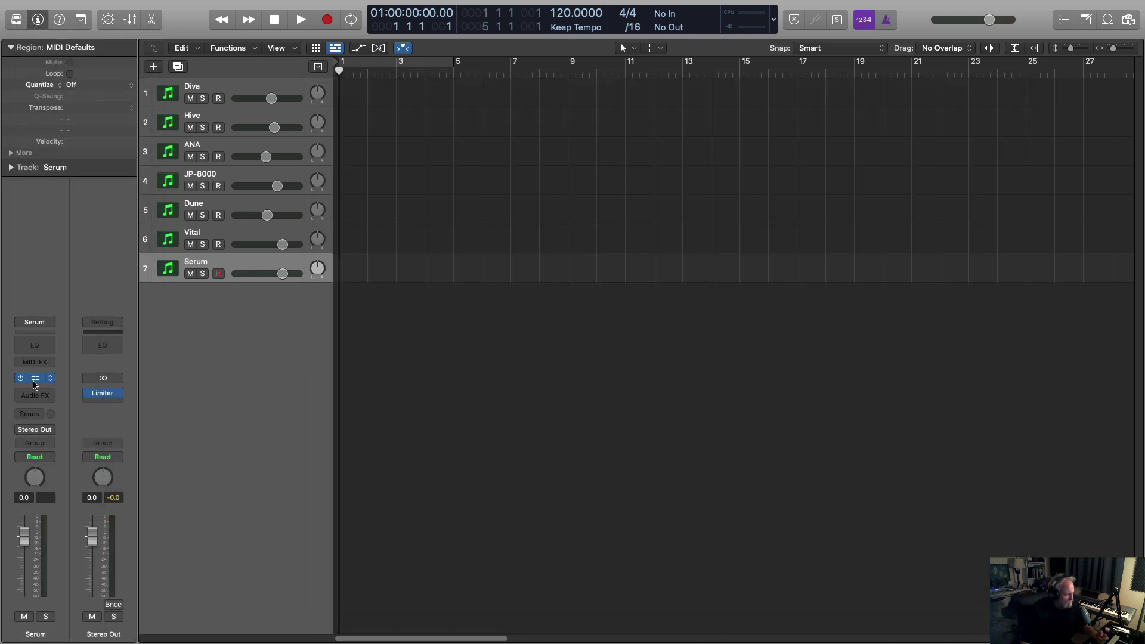
Open the Serum synth on the new track and adjust oscillator A's detune.
{"action": "left_click", "coordinate": [36, 379]}
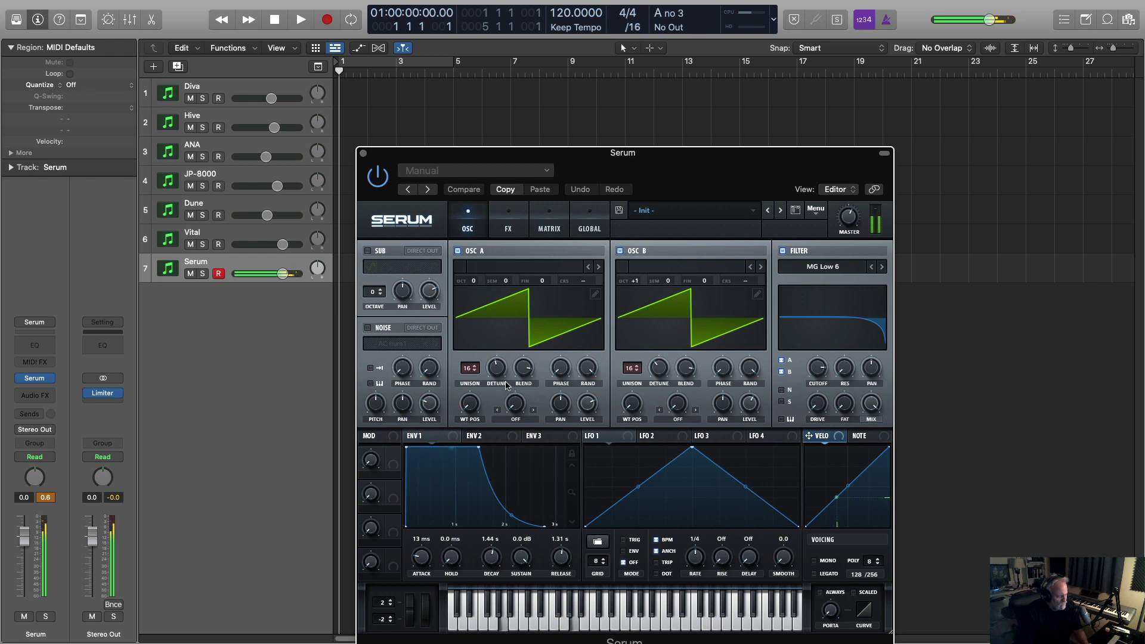
{"action": "left_click_drag", "start_coordinate": [497, 374], "coordinate": [494, 375]}
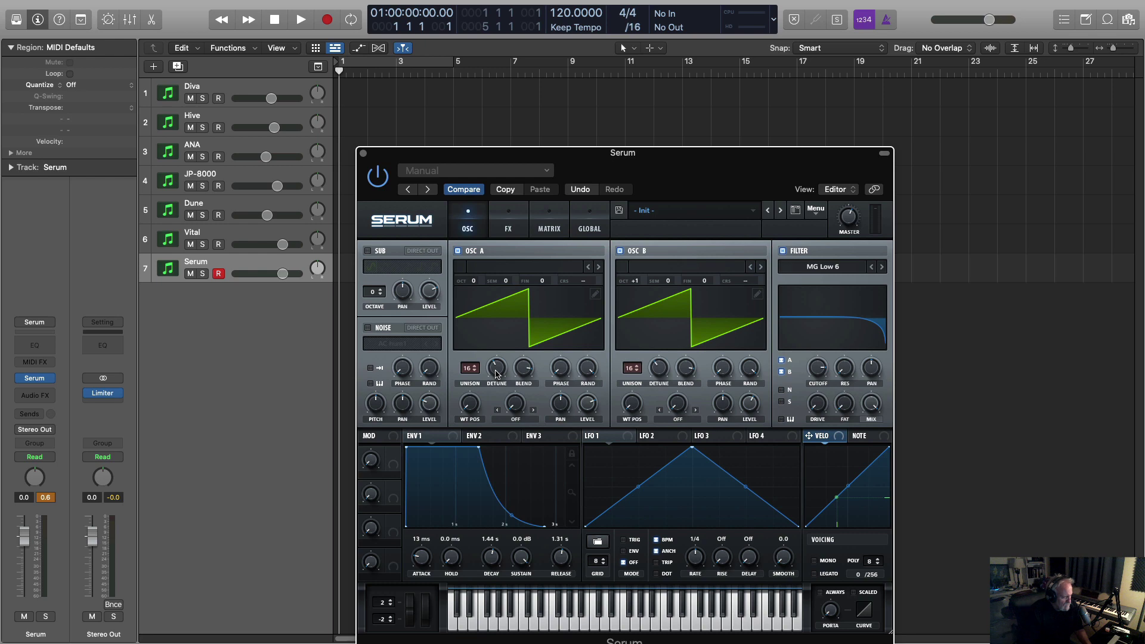
Compare the Vital and Serum patches with the Vital interface open, close both synths, and return to the Vital track.
{"action": "left_click", "coordinate": [255, 233]}
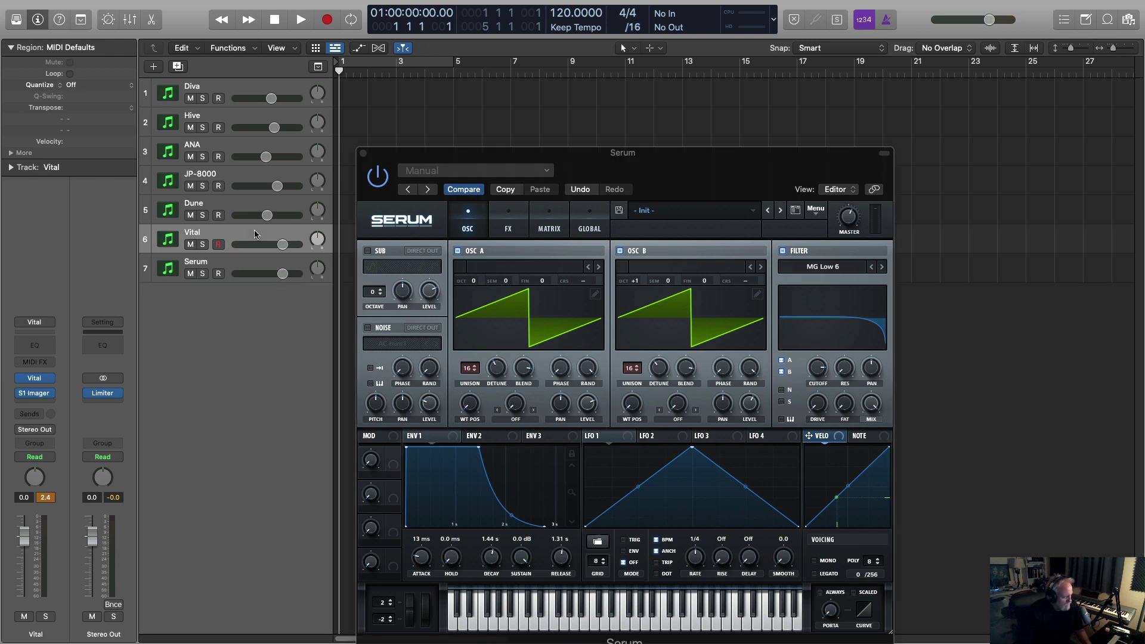
{"action": "left_click", "coordinate": [40, 378]}
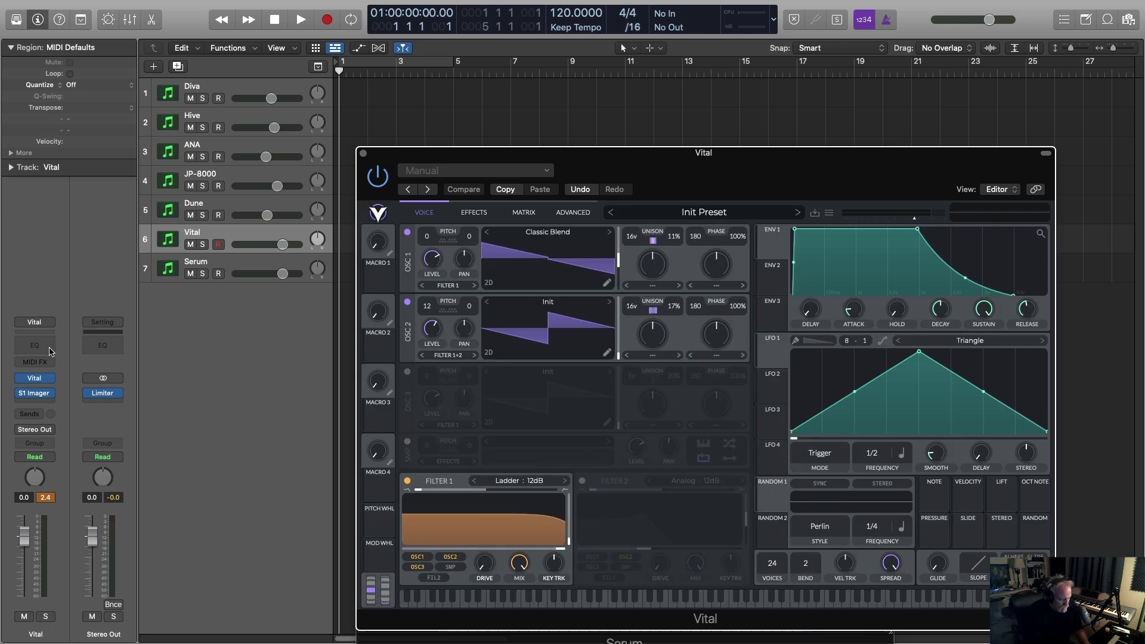
{"action": "left_click", "coordinate": [239, 256]}
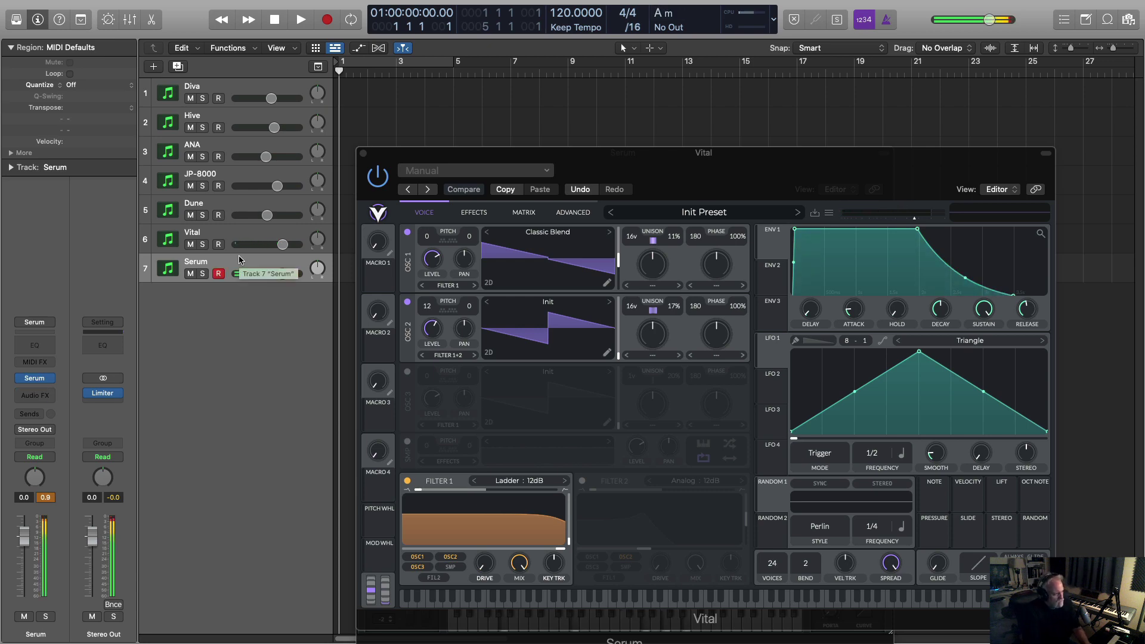
{"action": "left_click", "coordinate": [363, 154]}
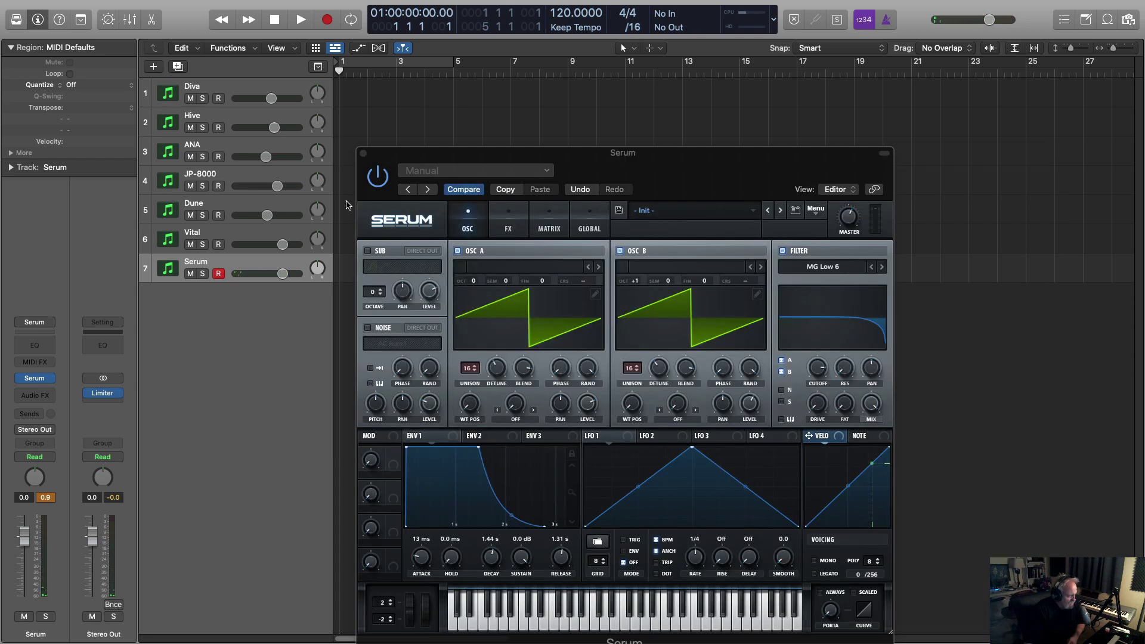
{"action": "left_click", "coordinate": [363, 155]}
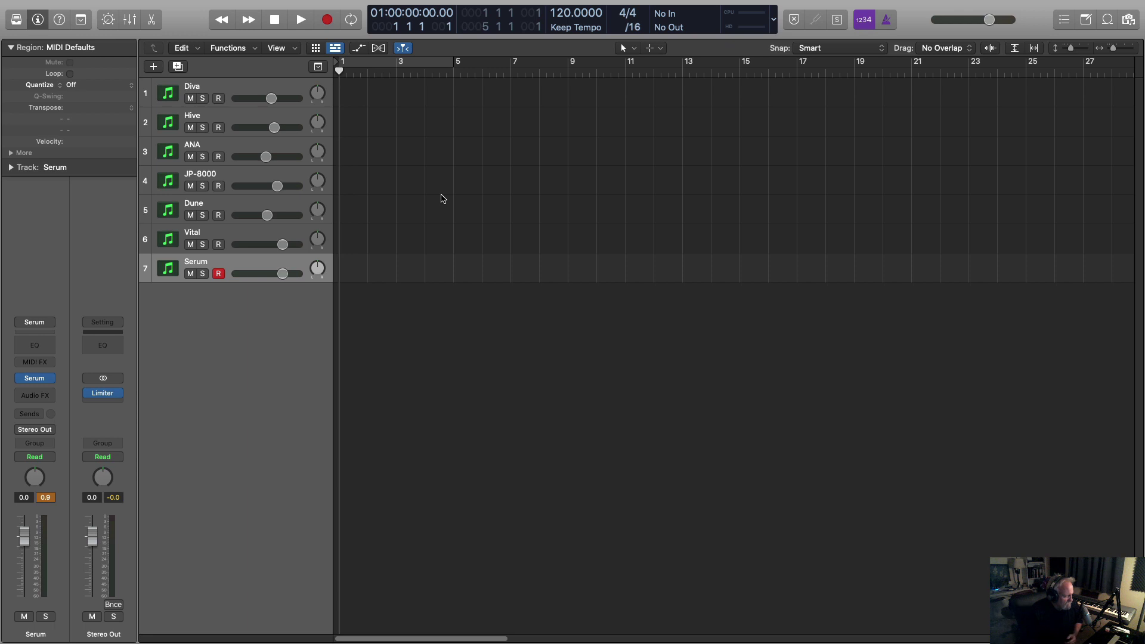
{"action": "left_click", "coordinate": [236, 228]}
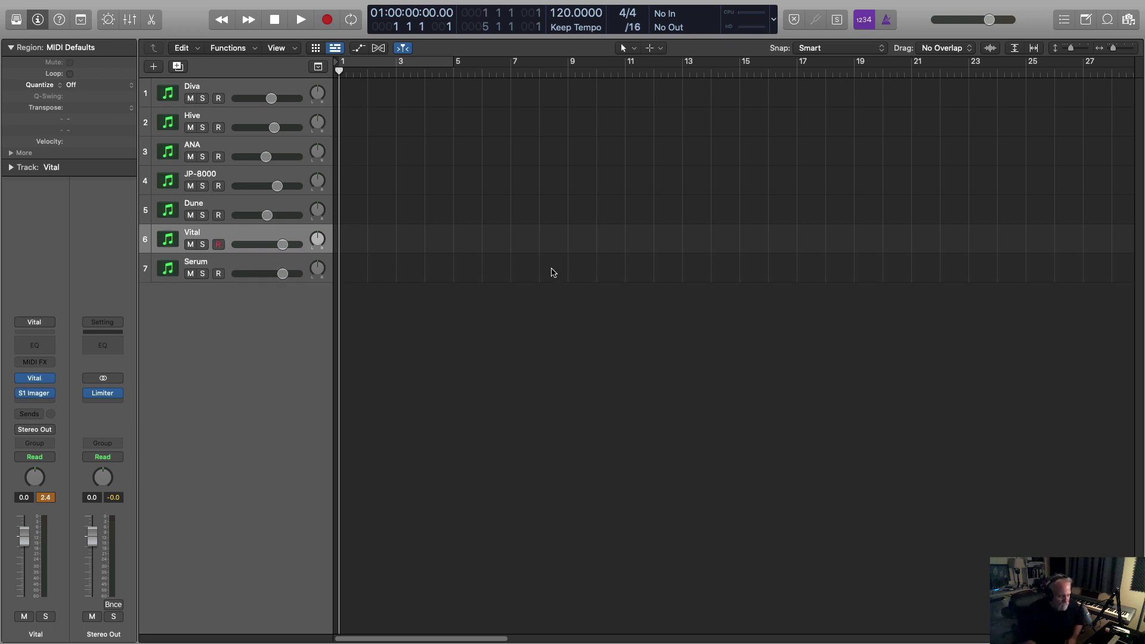